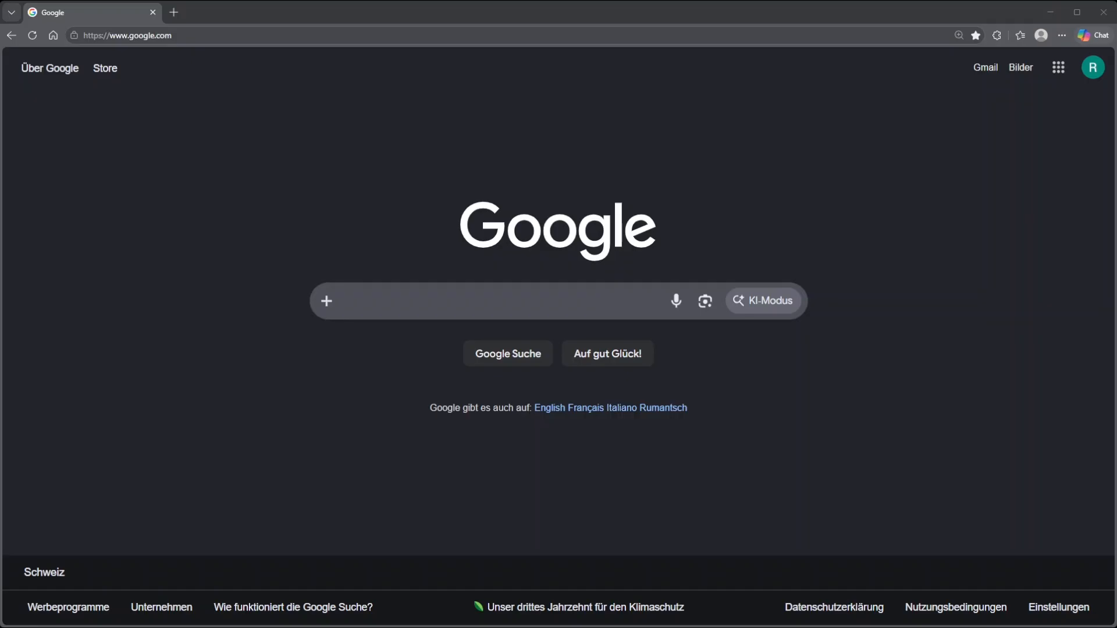
Go to the camera's web interface at 192.168.2.71
left_click(203, 35)
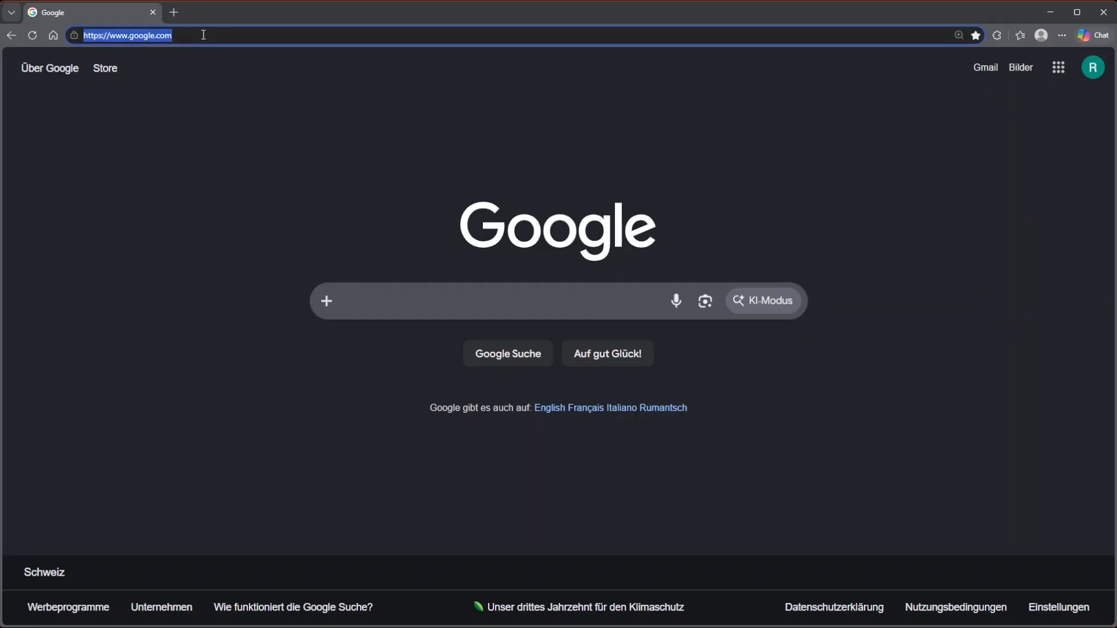
type("192.1")
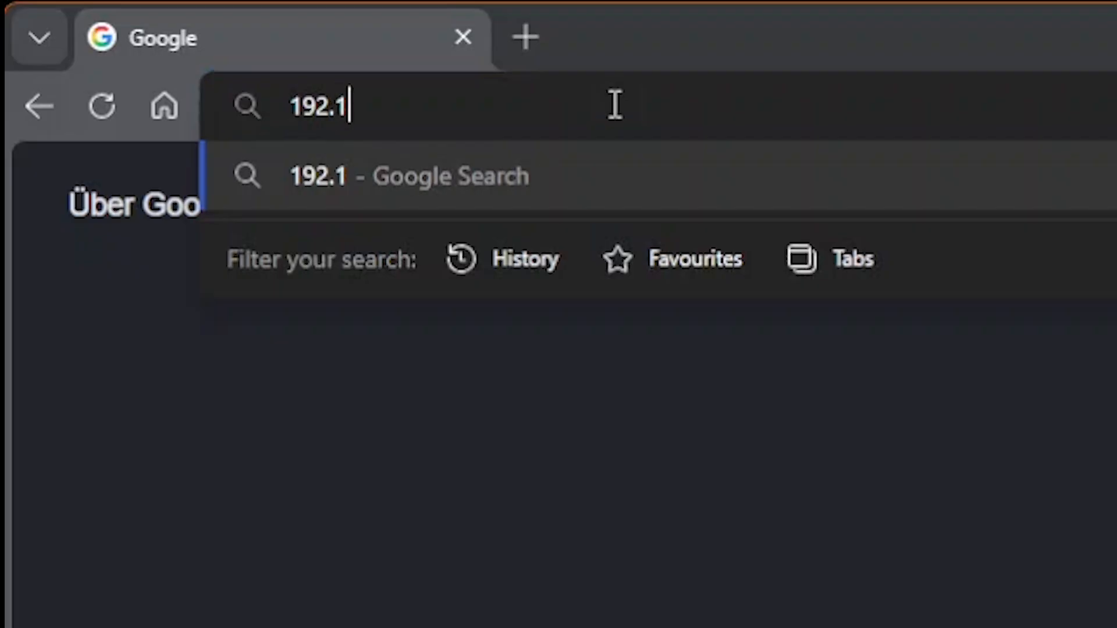
type("68.2.7")
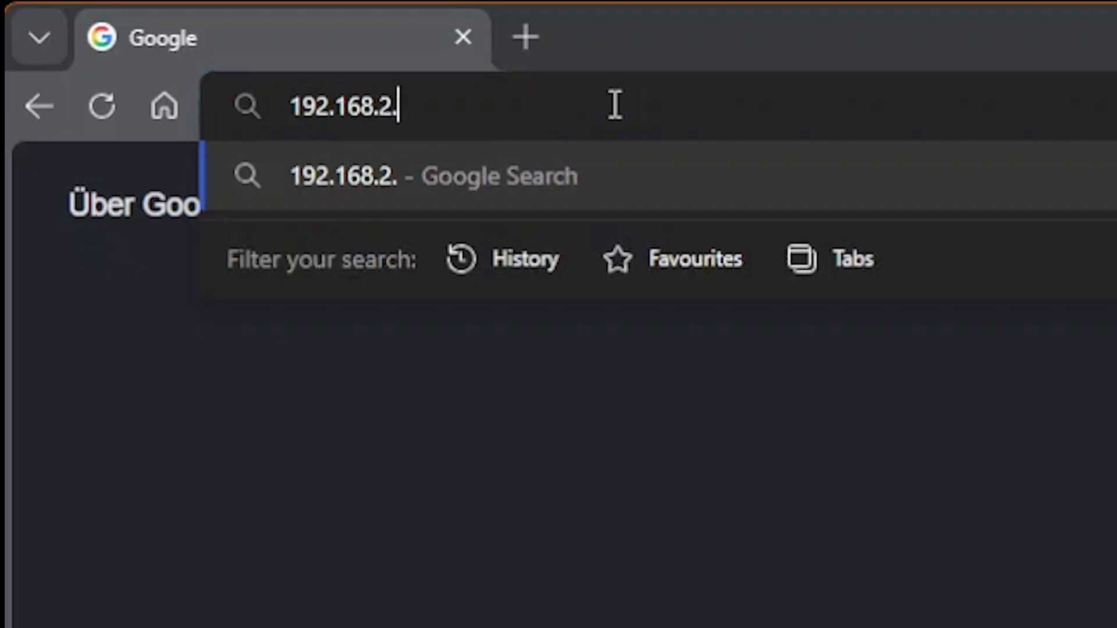
type("1")
key("Return")
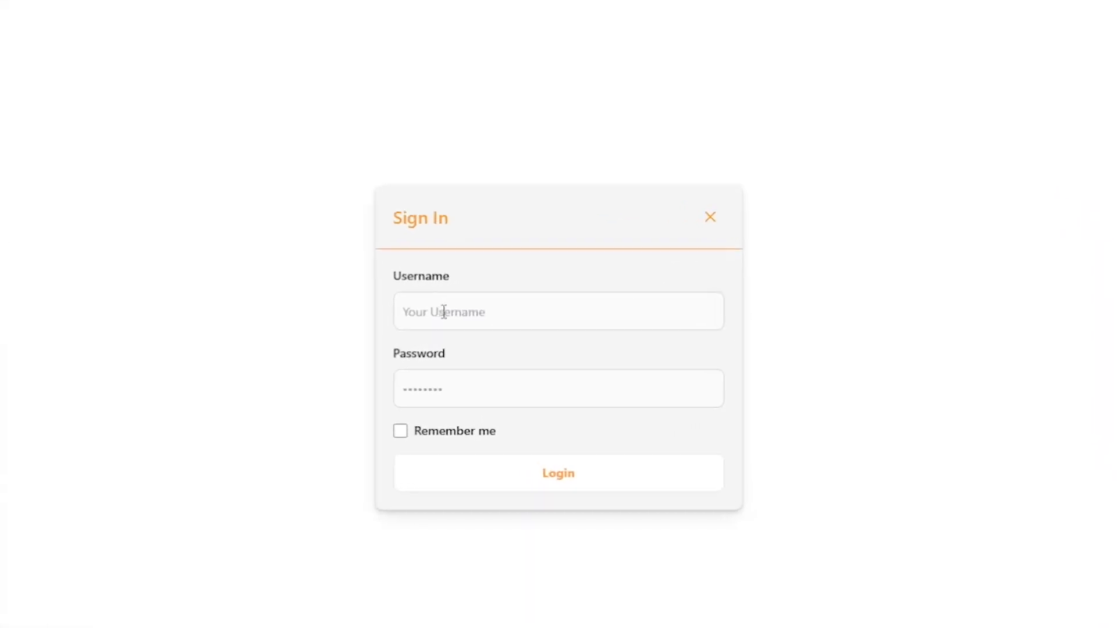
Sign in with the username operator and the account password, revealing the password before logging in
left_click(428, 297)
type("o")
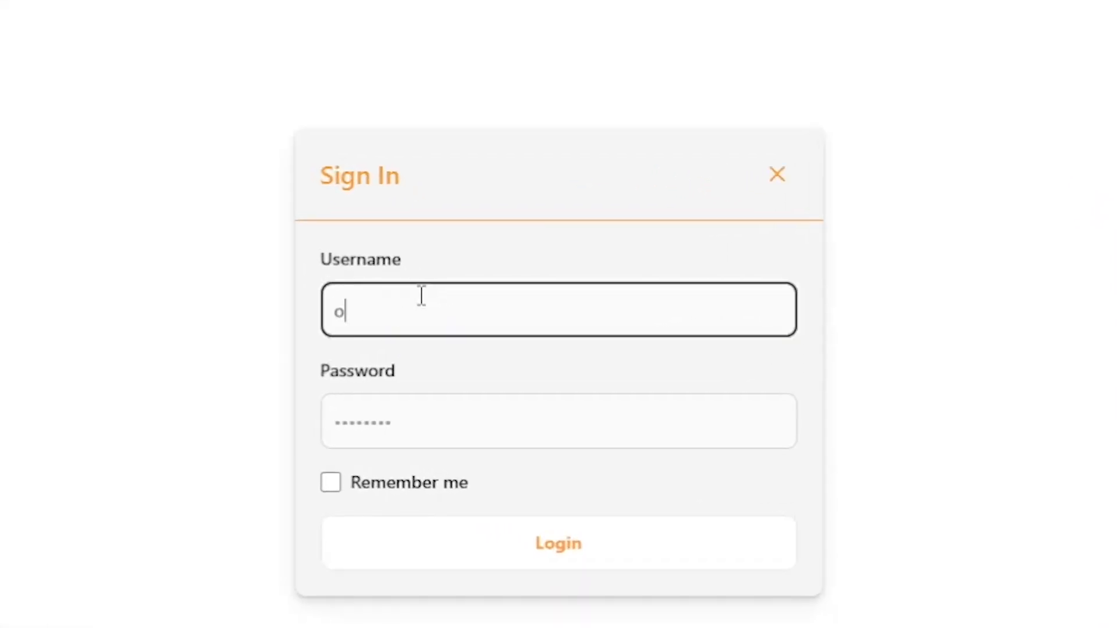
type("perat")
key("Tab")
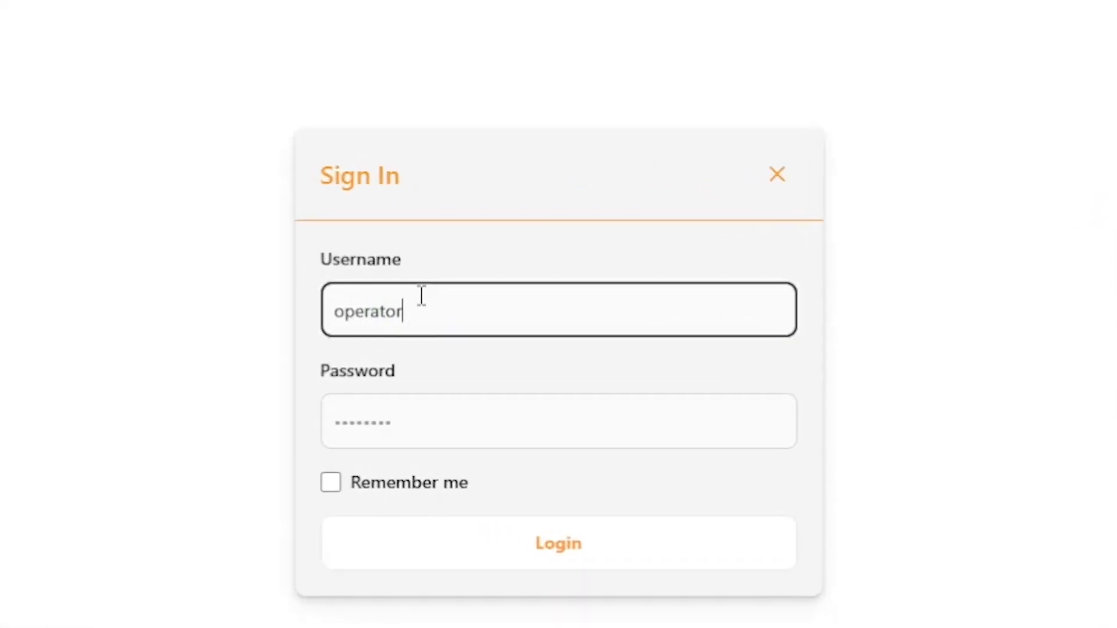
key("Tab")
key("ctrl+v")
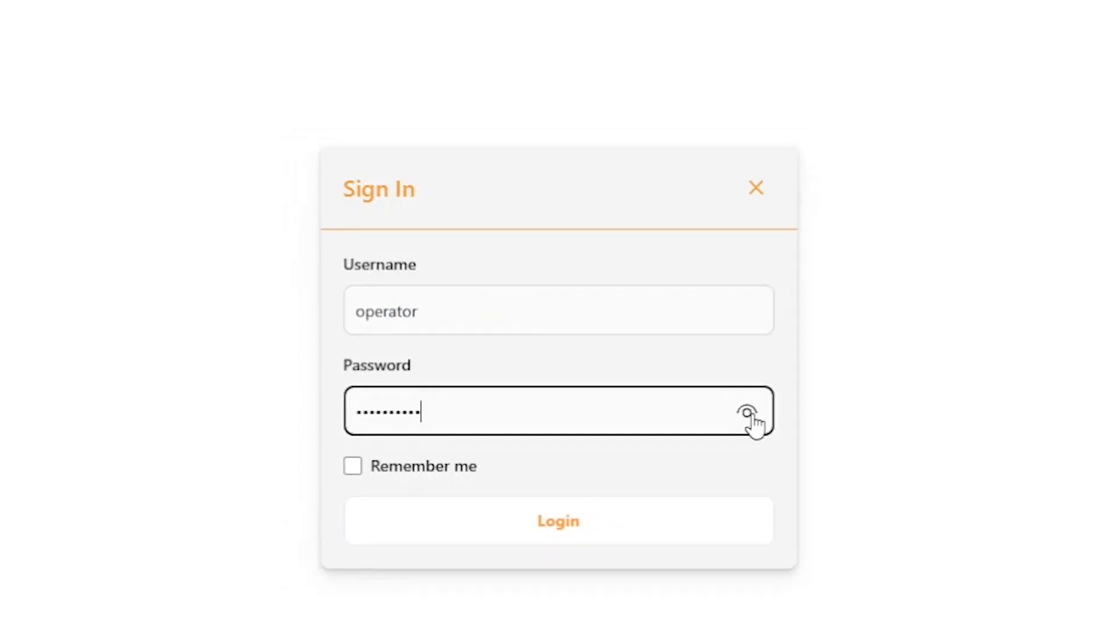
left_click(749, 414)
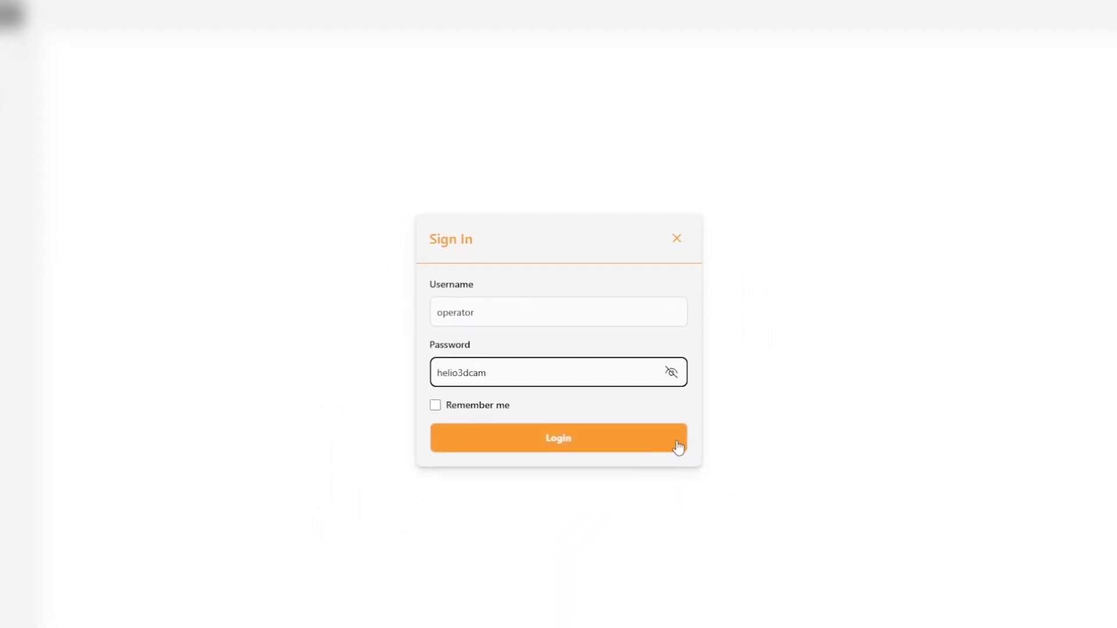
left_click(703, 474)
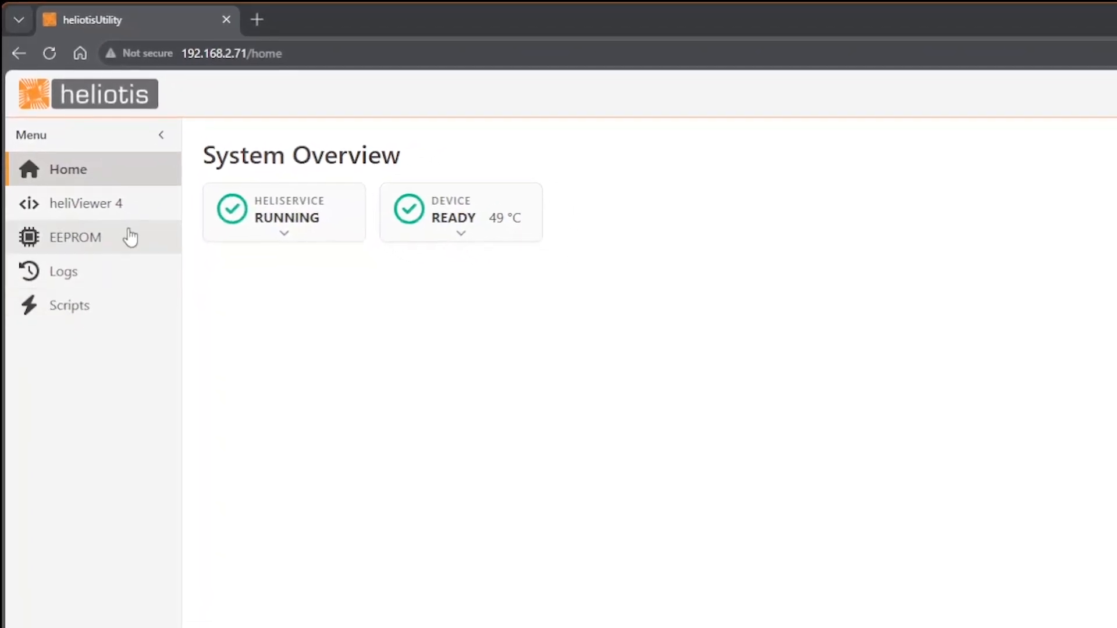
Connect to the camera in heliViewer 4 and start the Camera Configuration Wizard
left_click(105, 200)
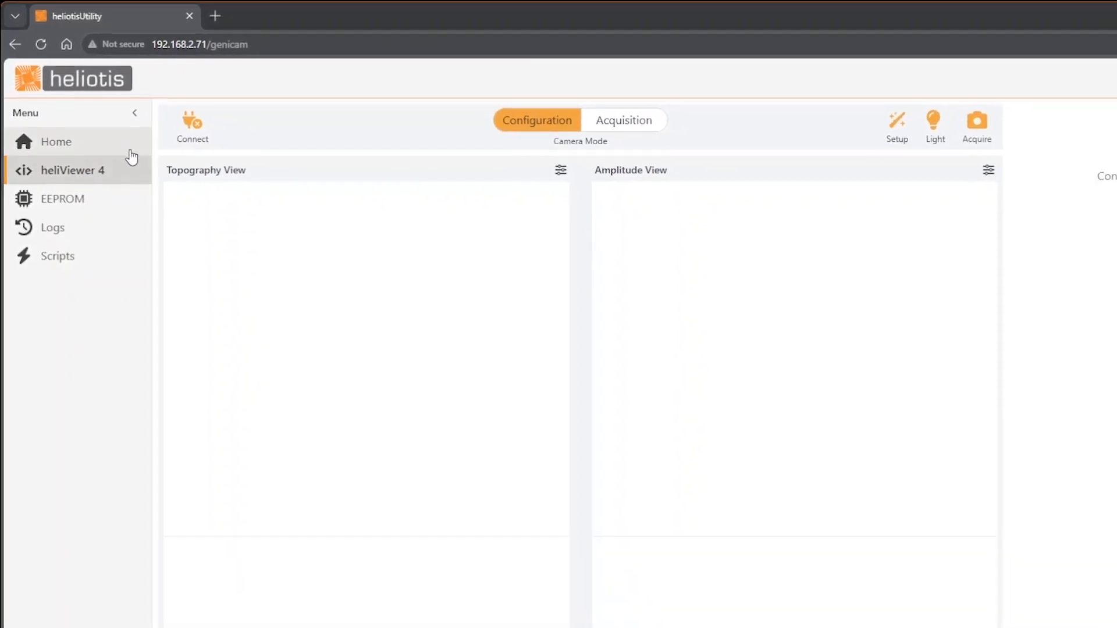
left_click(185, 122)
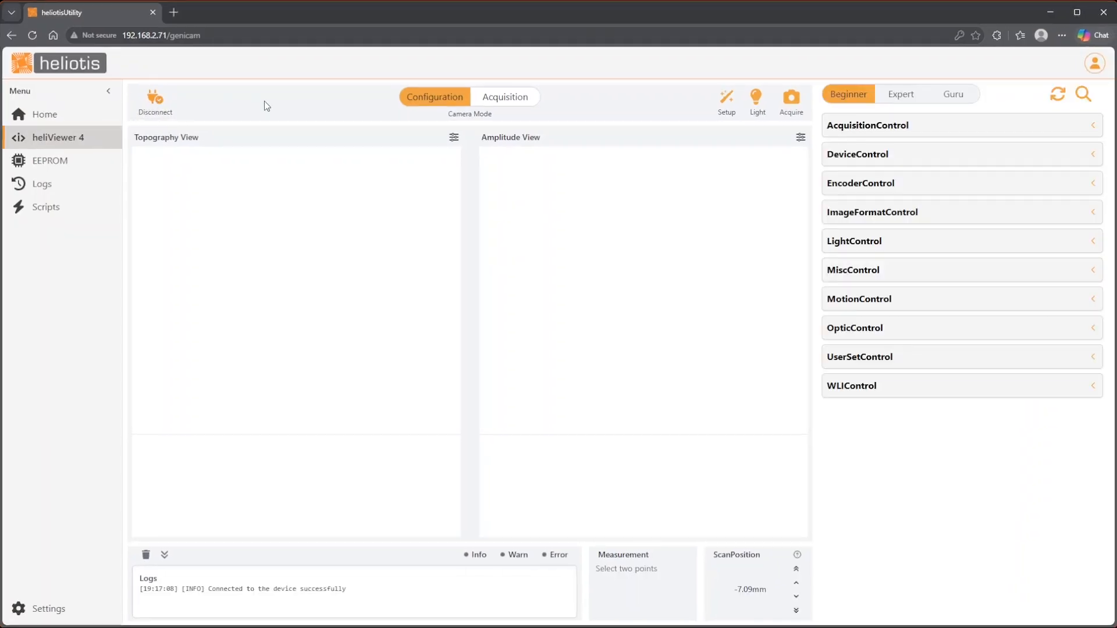
left_click(731, 102)
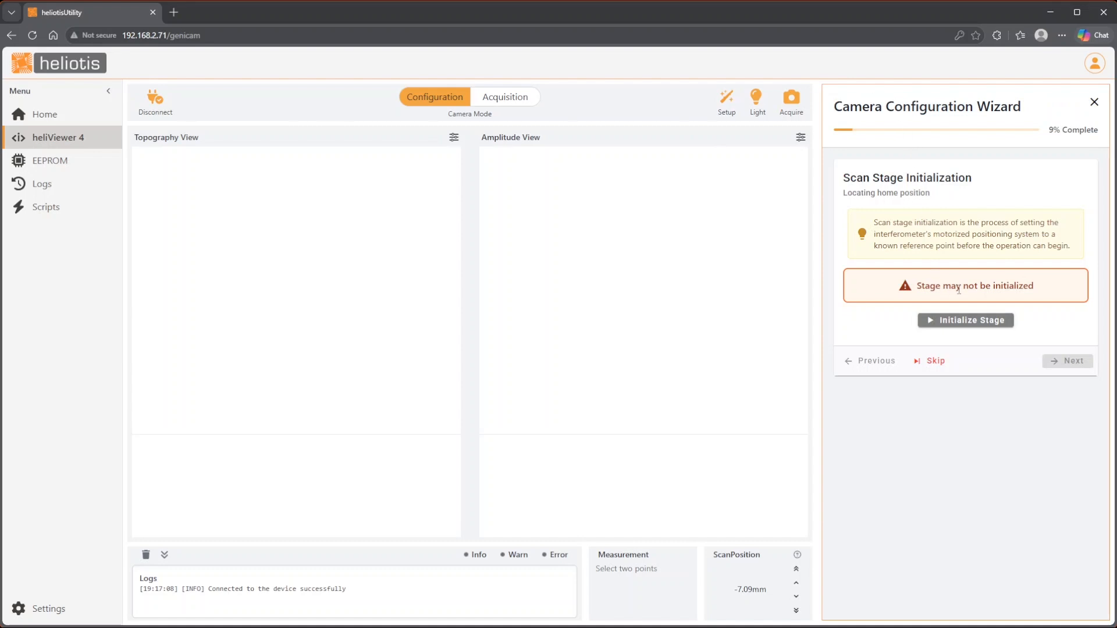
Initialize the scan stage and accept the existing light control settings in the wizard
left_click(971, 321)
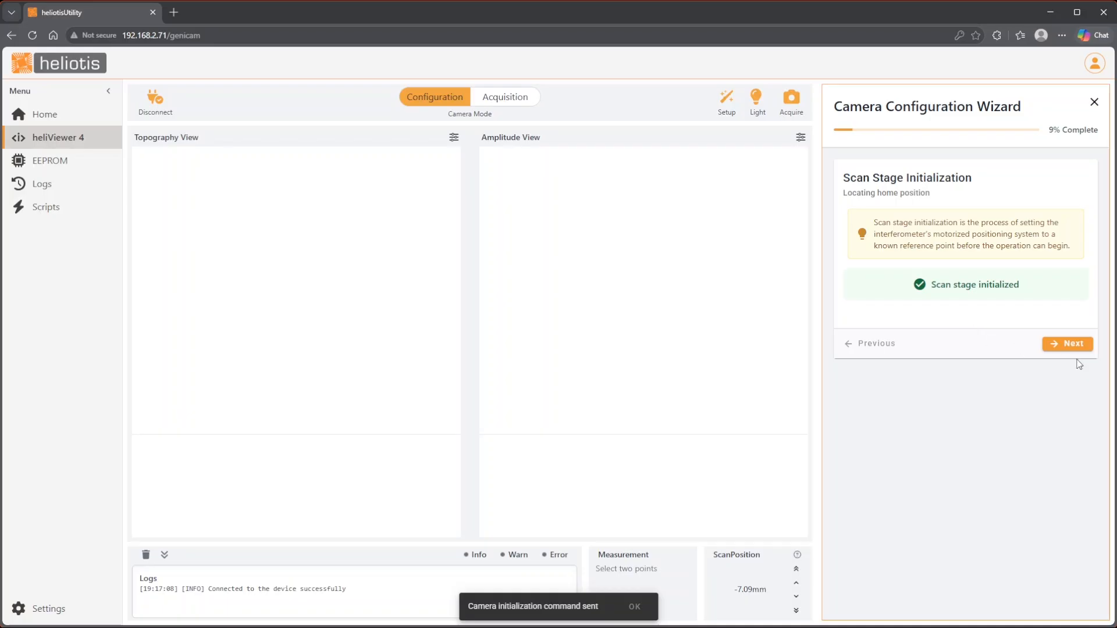
left_click(1074, 344)
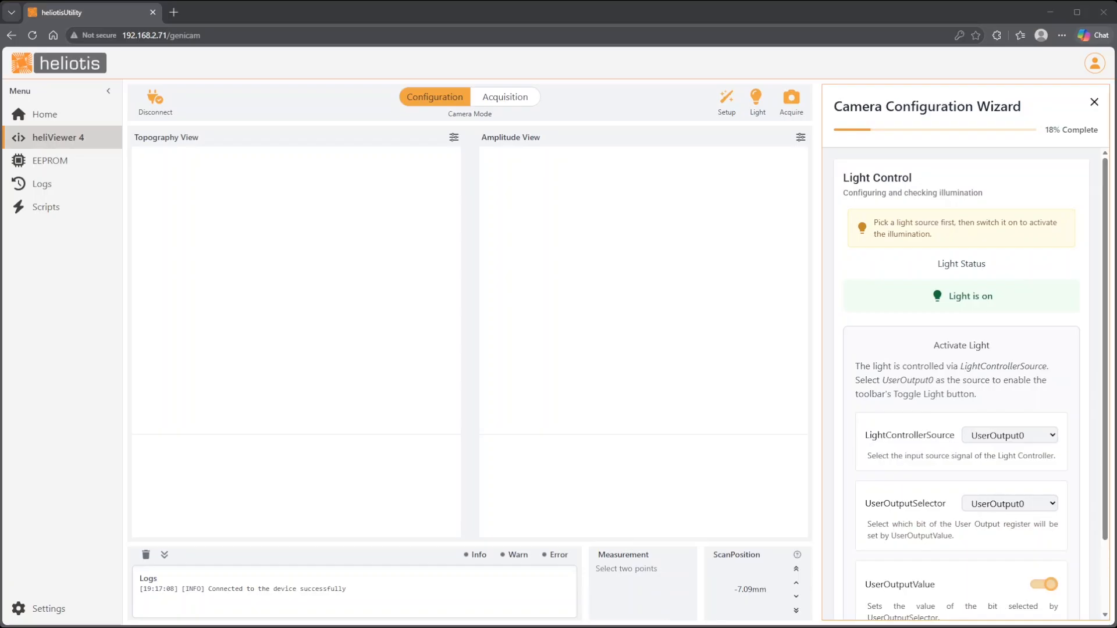
scroll(961, 384, "down", 2)
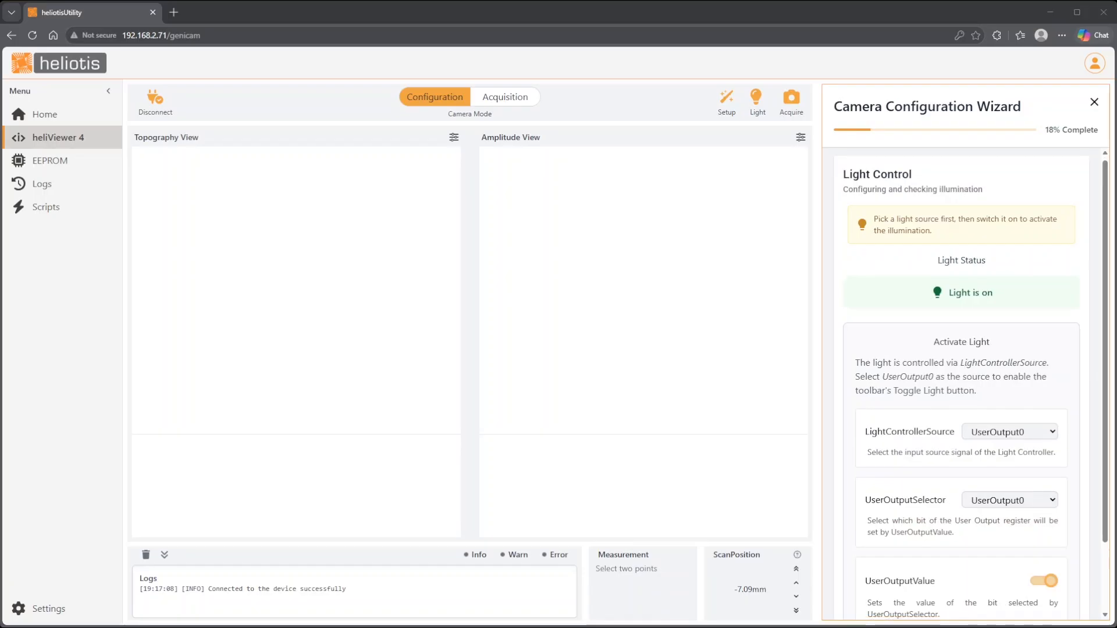
left_click(1050, 594)
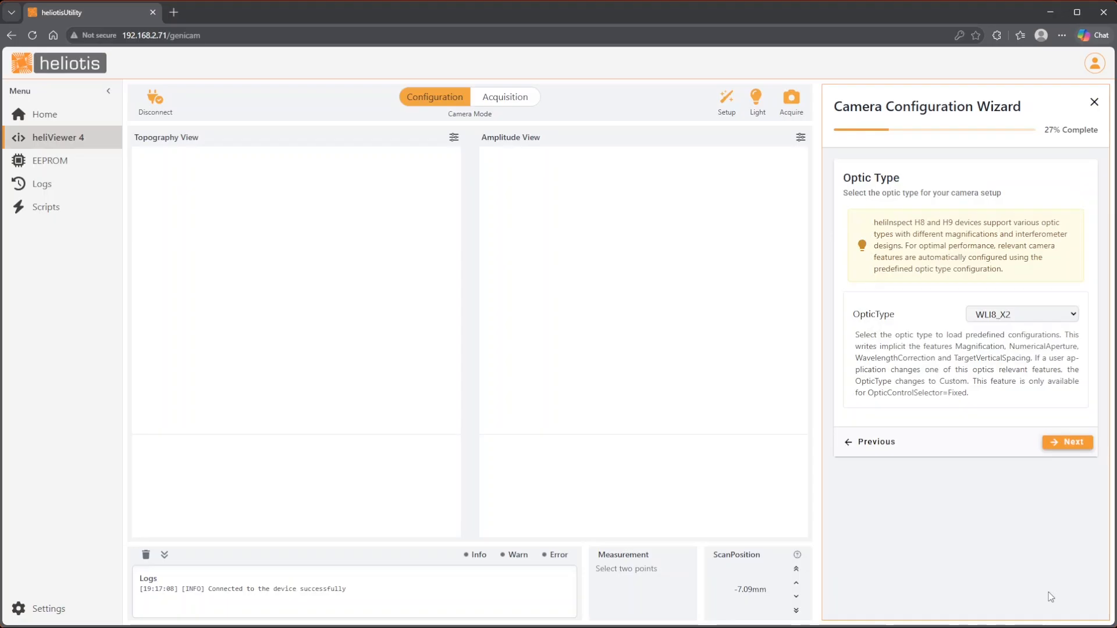
Choose WLI8_X2 as the optic type and continue to the extraction method settings
left_click(1071, 315)
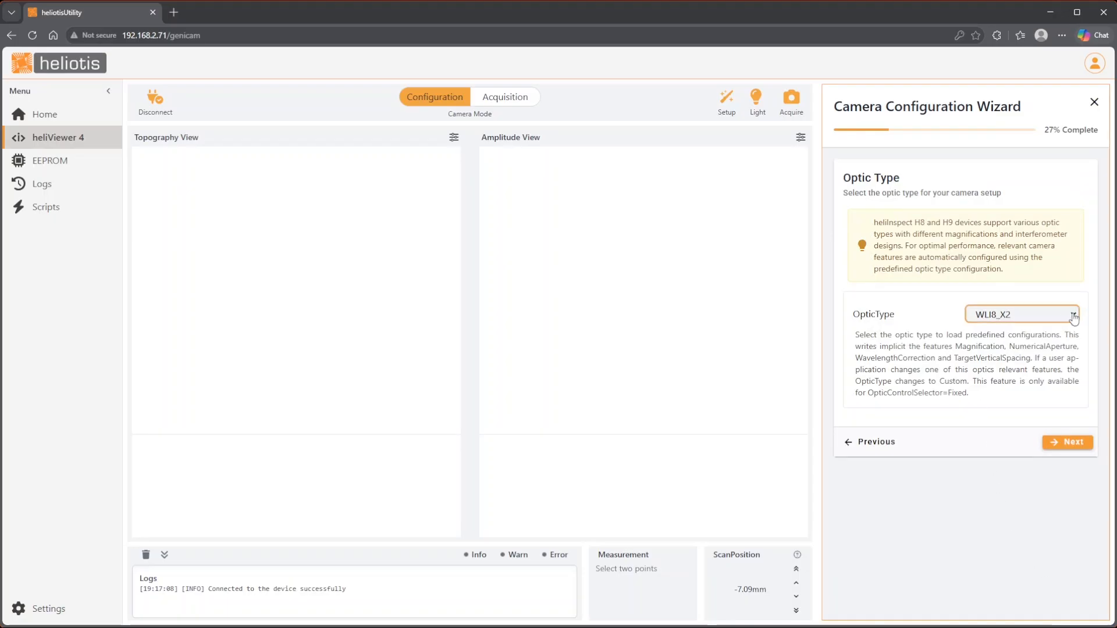
left_click(1022, 355)
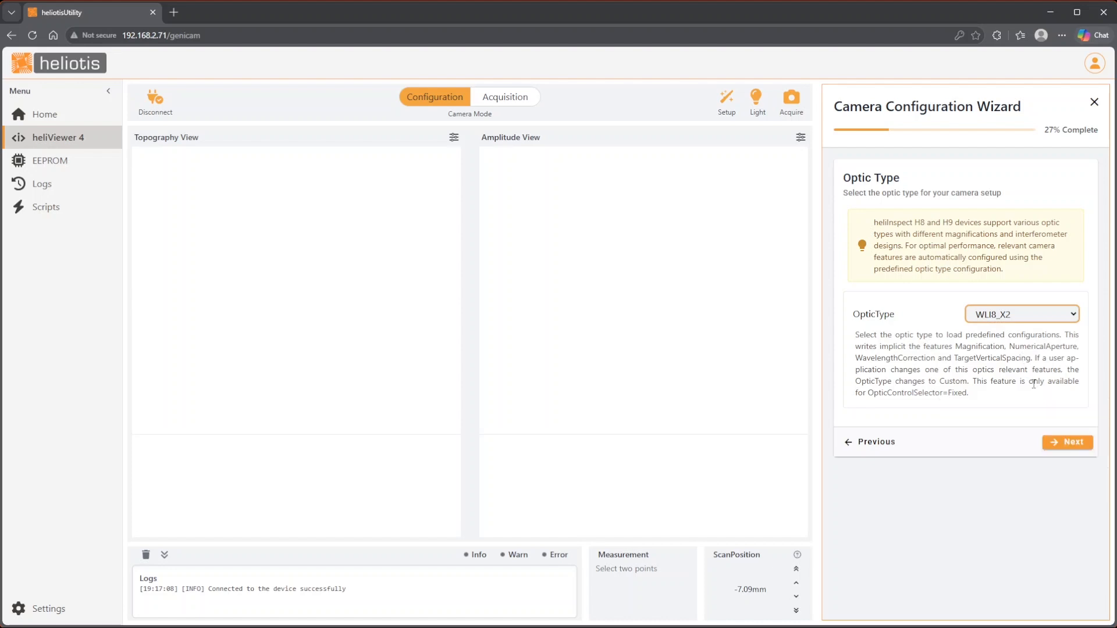
left_click(1066, 445)
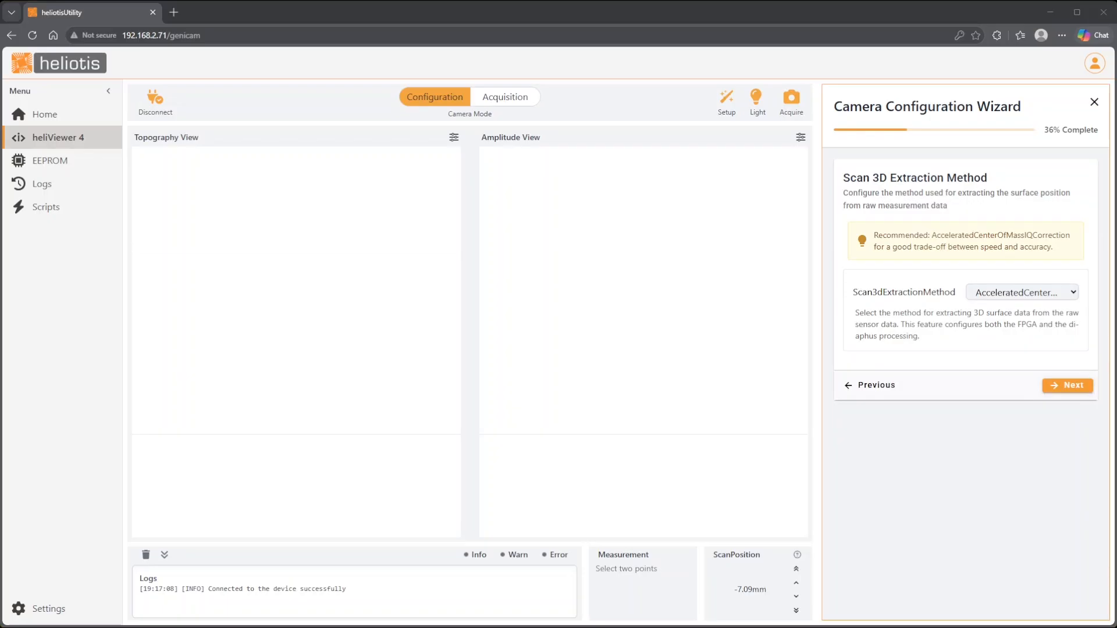
Choose AcceleratedCenterOfMassIQCorrection as the 3D extraction method and continue to the scan range settings
left_click(1070, 294)
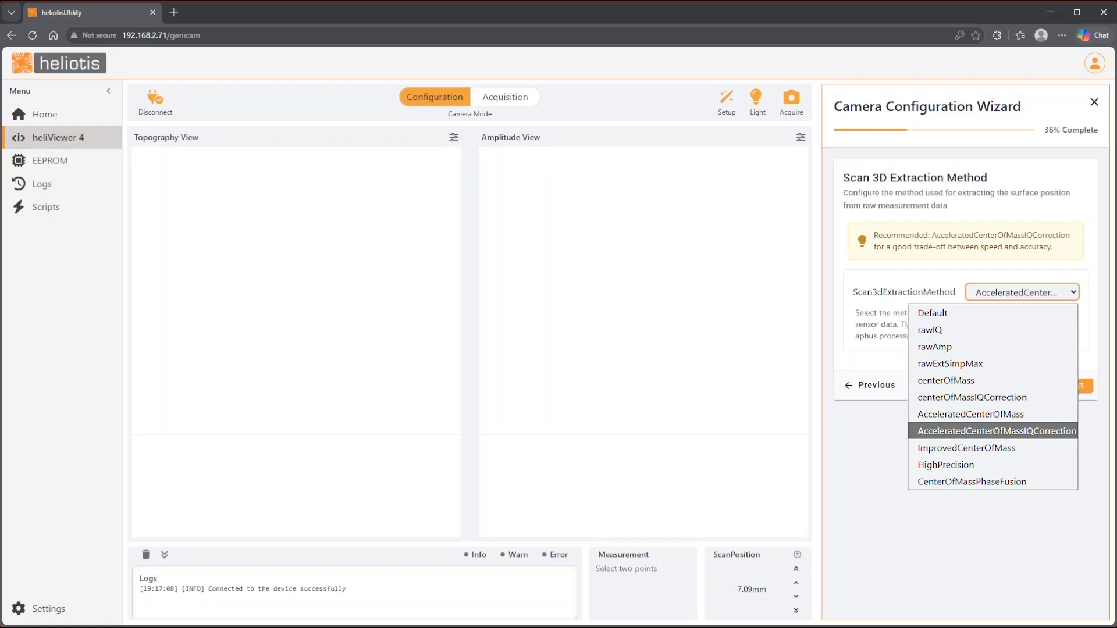
left_click(1041, 431)
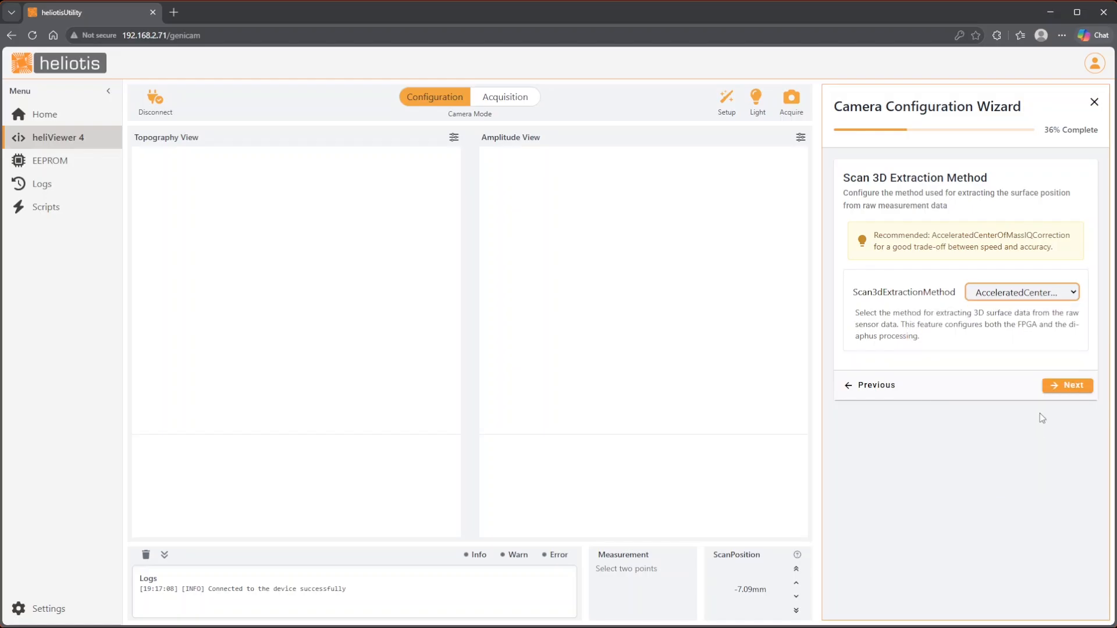
left_click(1075, 388)
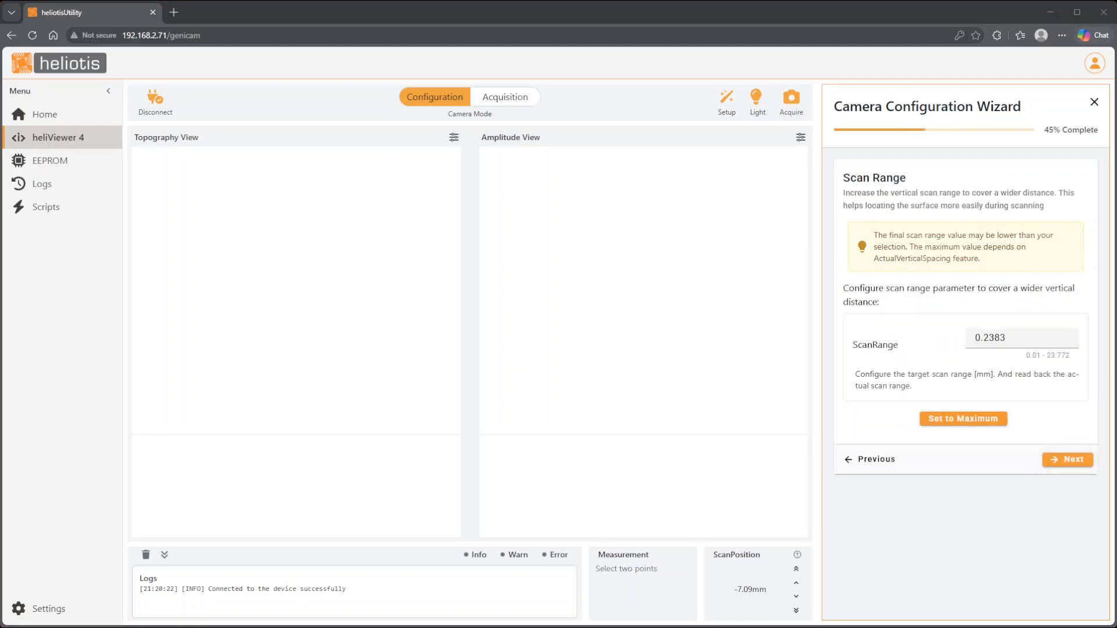
Set the scan range to 5.0048 mm and continue to the camera settings
double_click(978, 338)
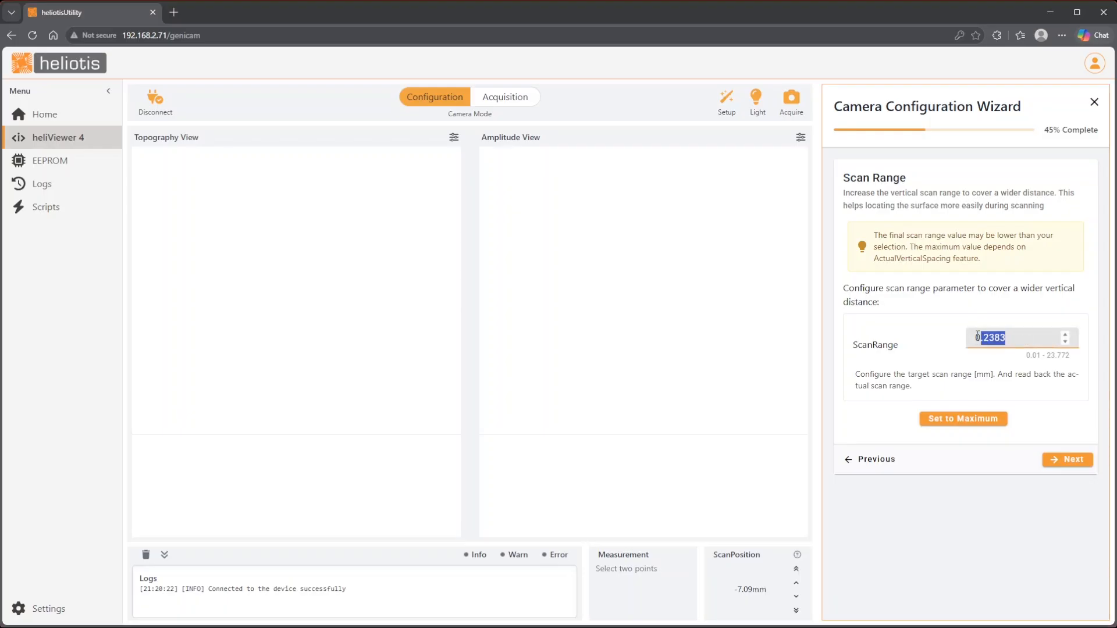
type("5.0048")
left_click(963, 384)
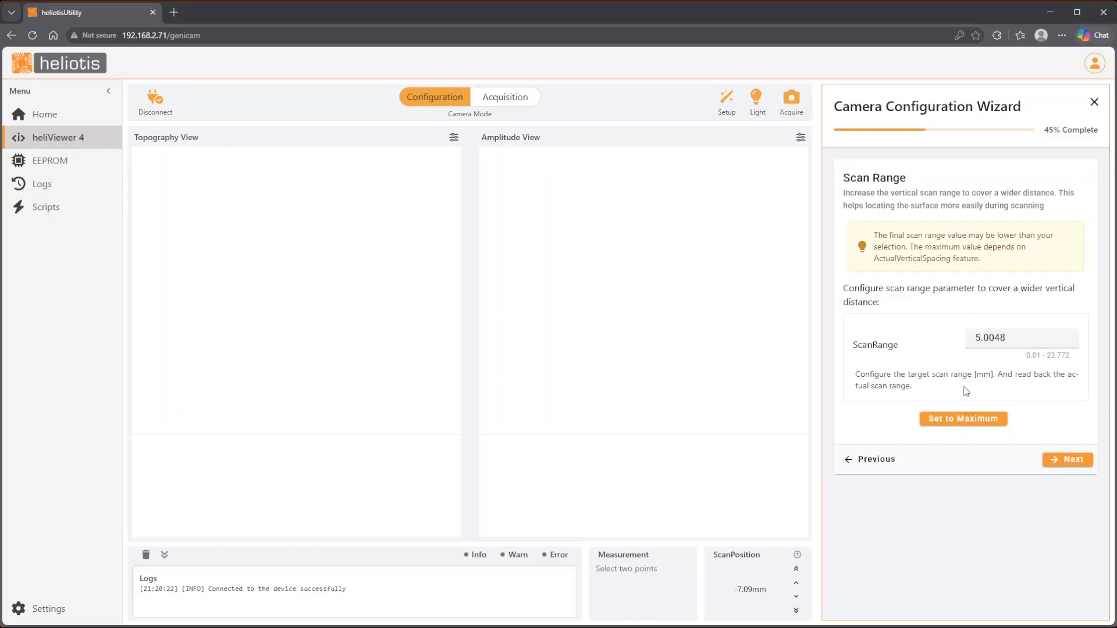
left_click(1062, 460)
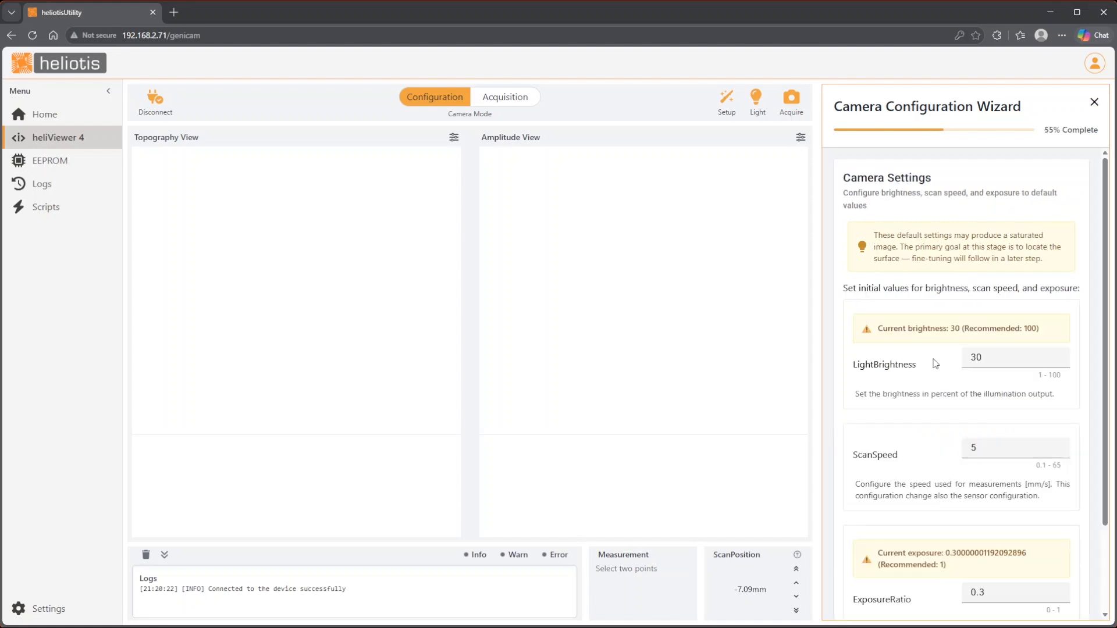
Set the light brightness to 100 and the exposure ratio to 1, and continue to the scan position settings
left_click(989, 359)
left_click_drag(989, 359, 913, 356)
type("10")
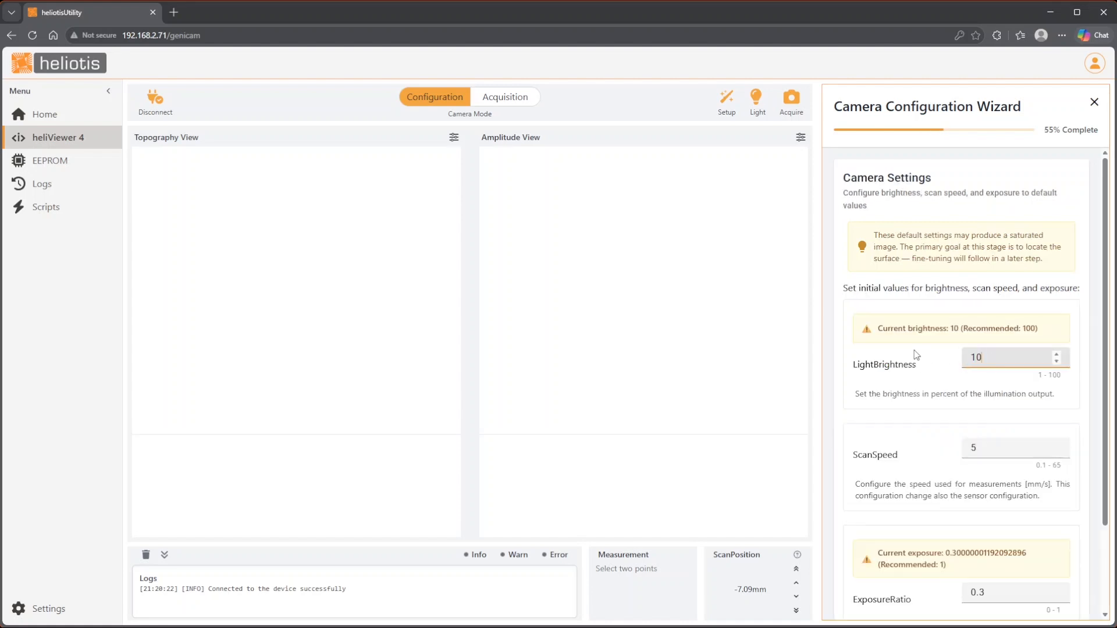
type("0")
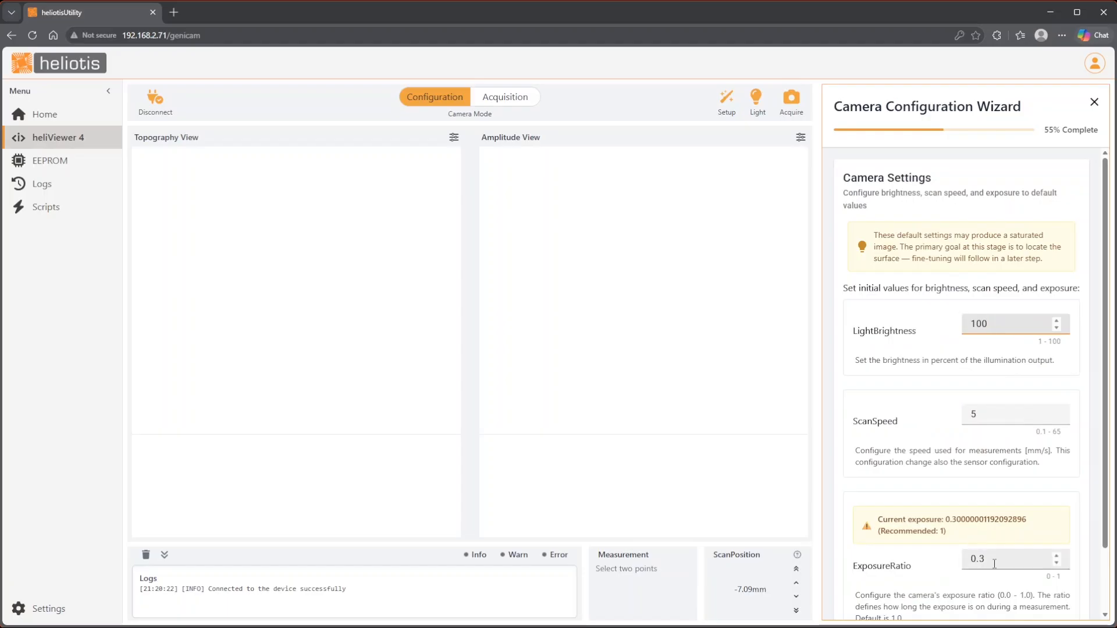
left_click_drag(994, 564, 930, 557)
type("1")
scroll(968, 559, "down", 1)
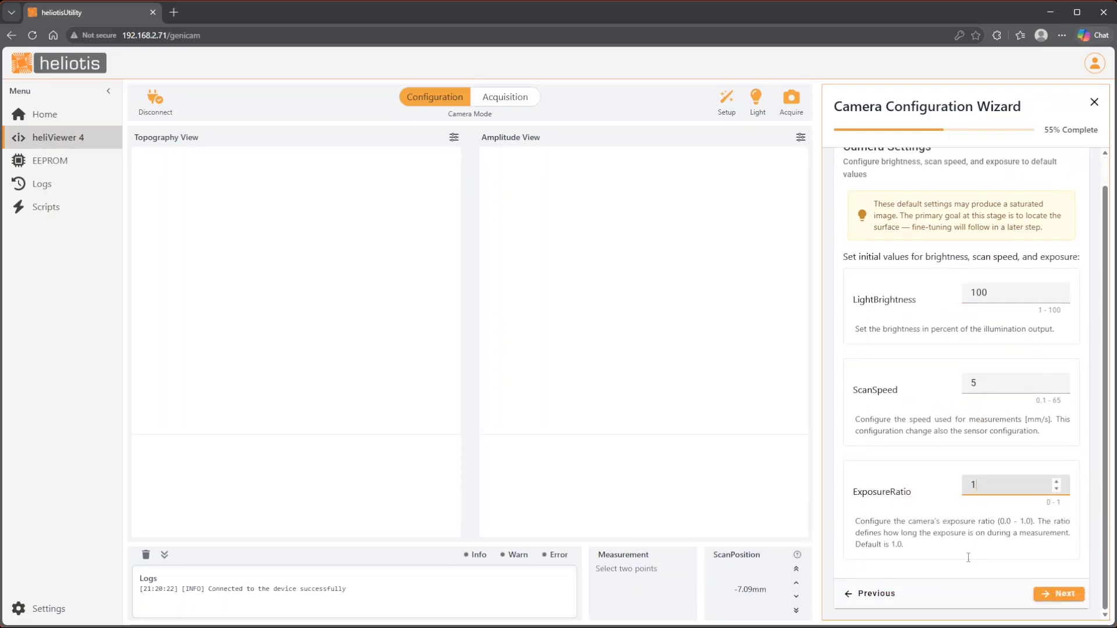
left_click(1073, 595)
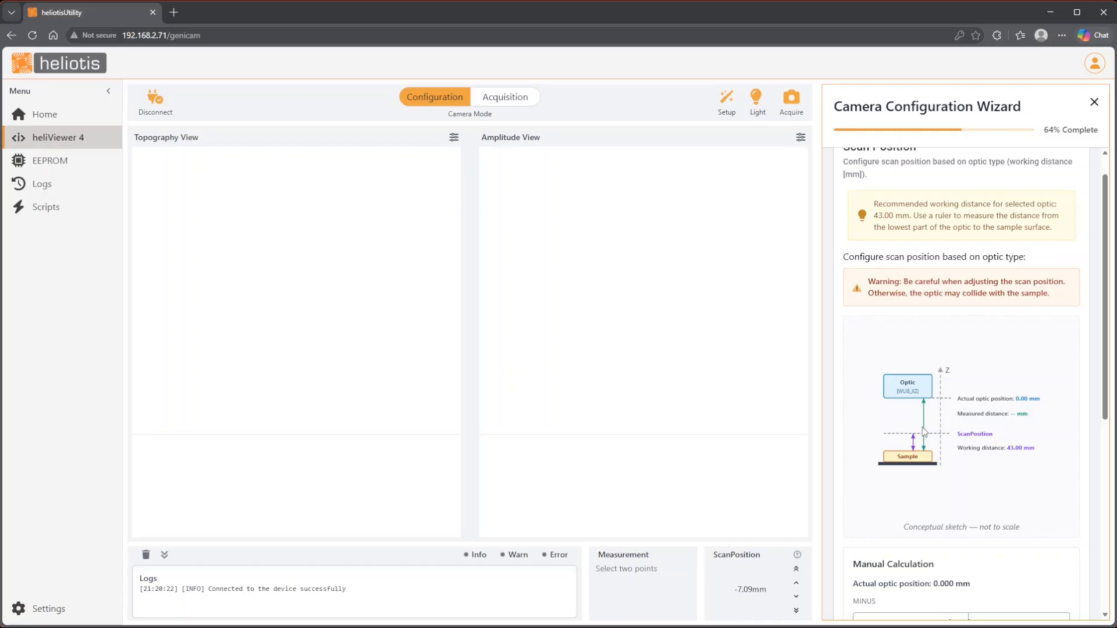
Enter a measured distance of 55 mm, apply the calculated scan position, and continue to the surface search
scroll(932, 437, "down", 4)
left_click(861, 384)
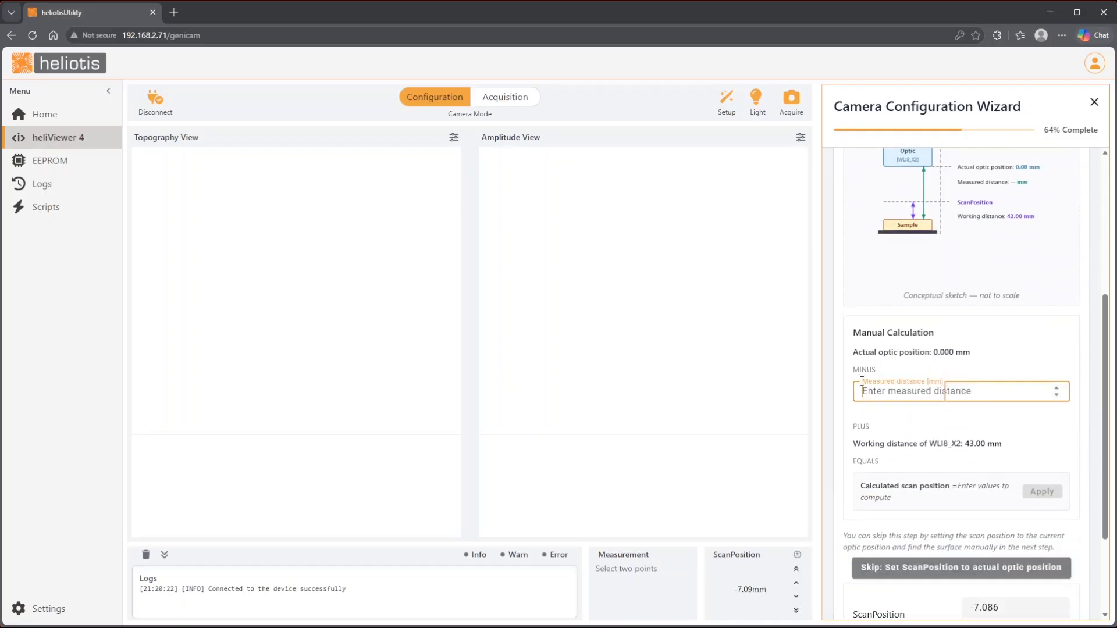
type("55")
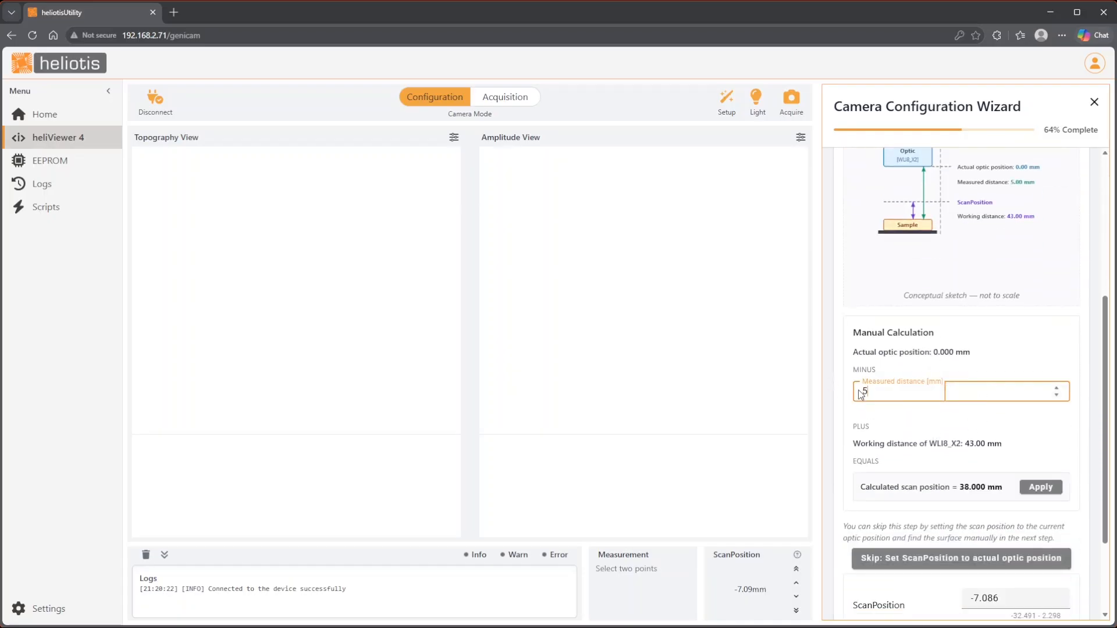
left_click(1040, 487)
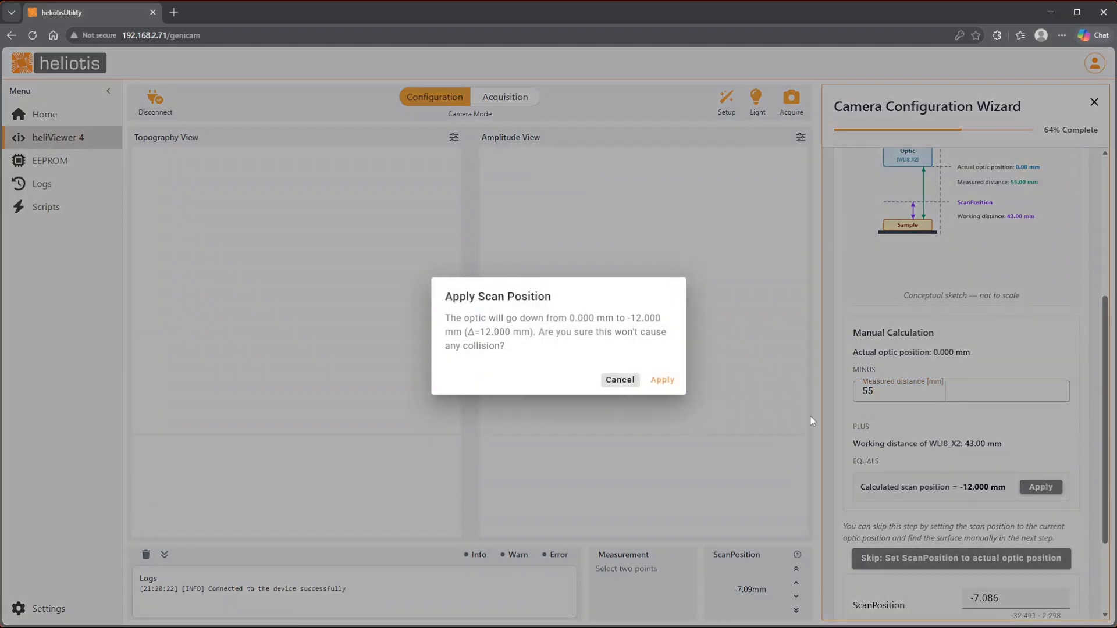
left_click(661, 381)
scroll(1025, 491, "down", 2)
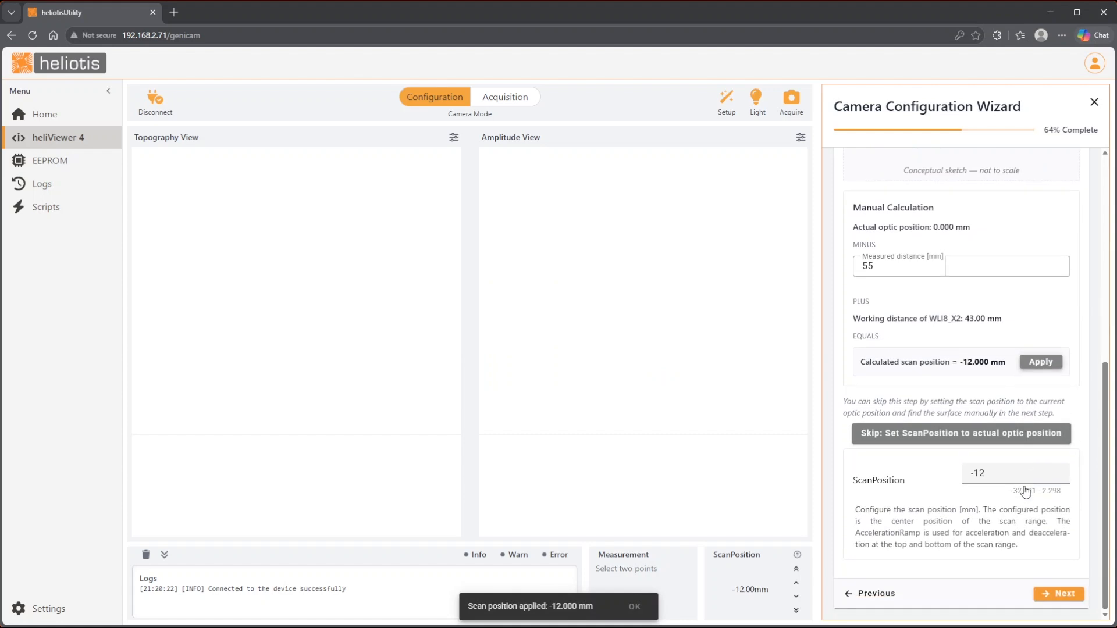
left_click(1054, 595)
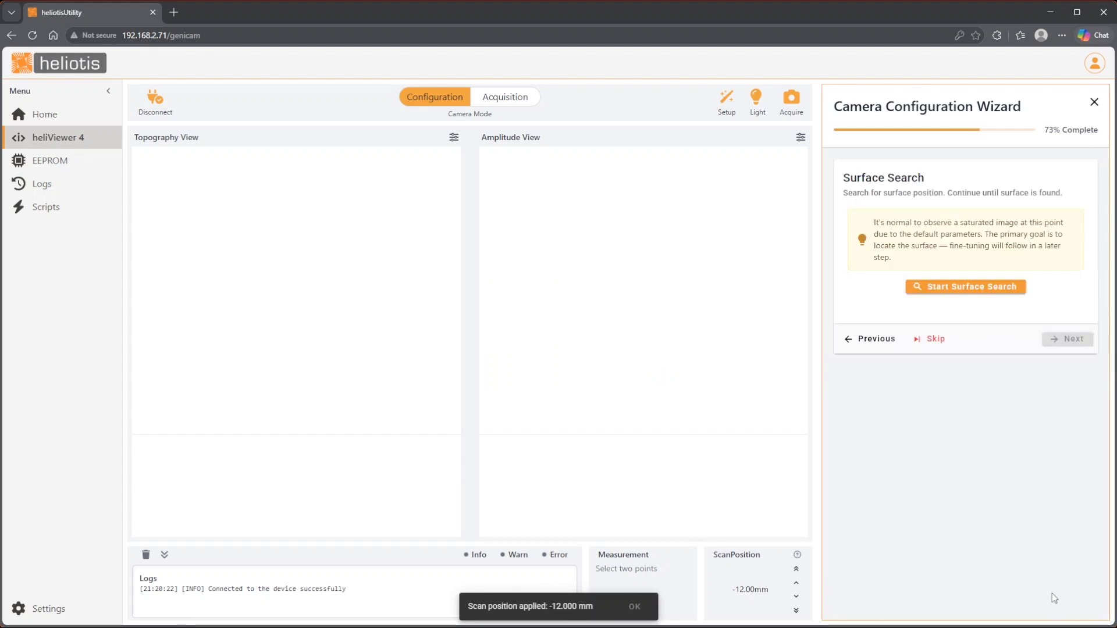
Run the surface search at the applied scan position
left_click(985, 291)
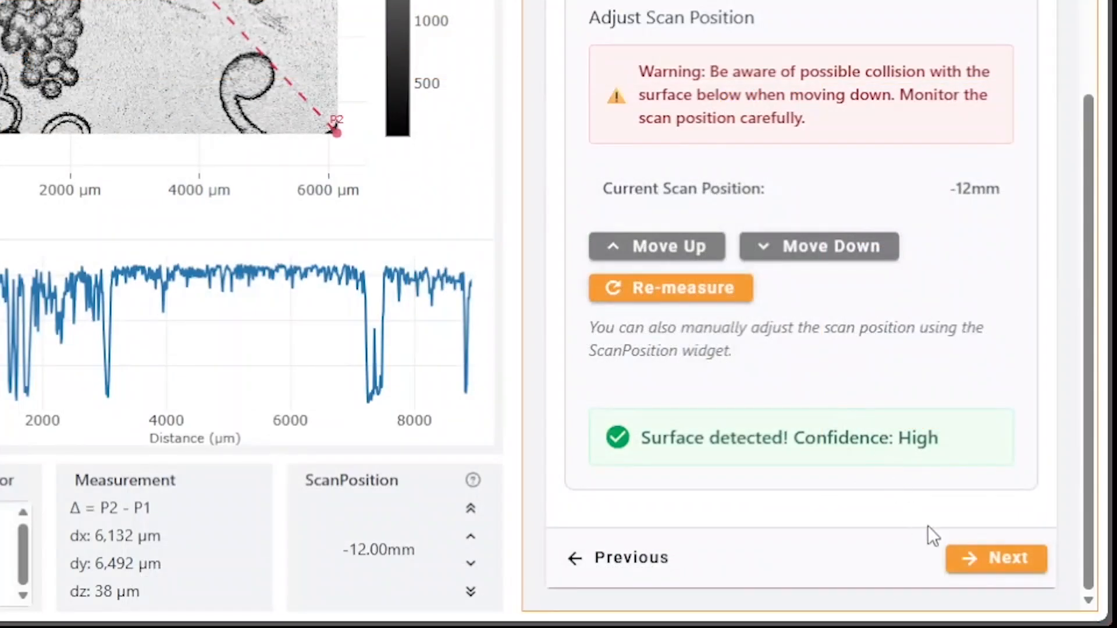
Continue past the surface search, apply the computed scan range of 0.143 mm and scan position of -12.867 mm, and continue to manual optimization
left_click(993, 559)
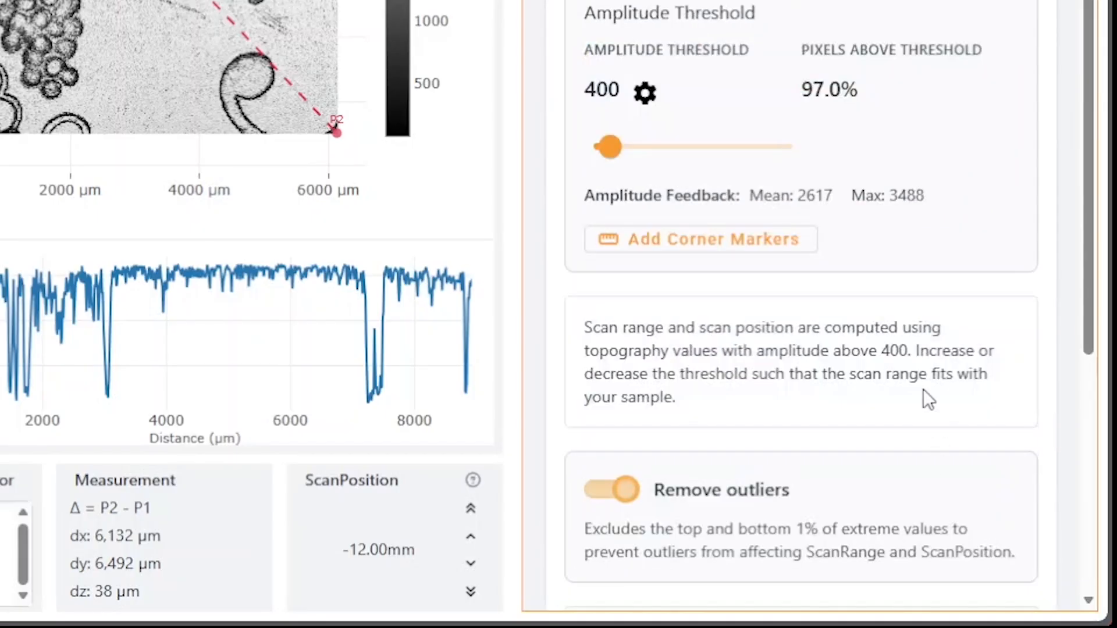
scroll(922, 387, "down", 5)
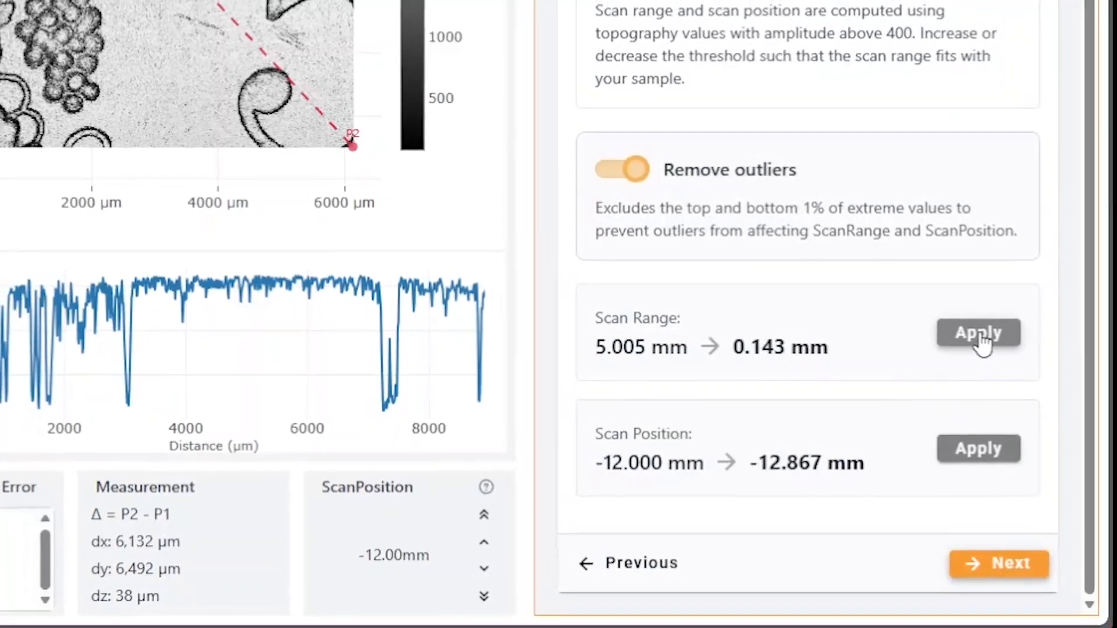
left_click(976, 335)
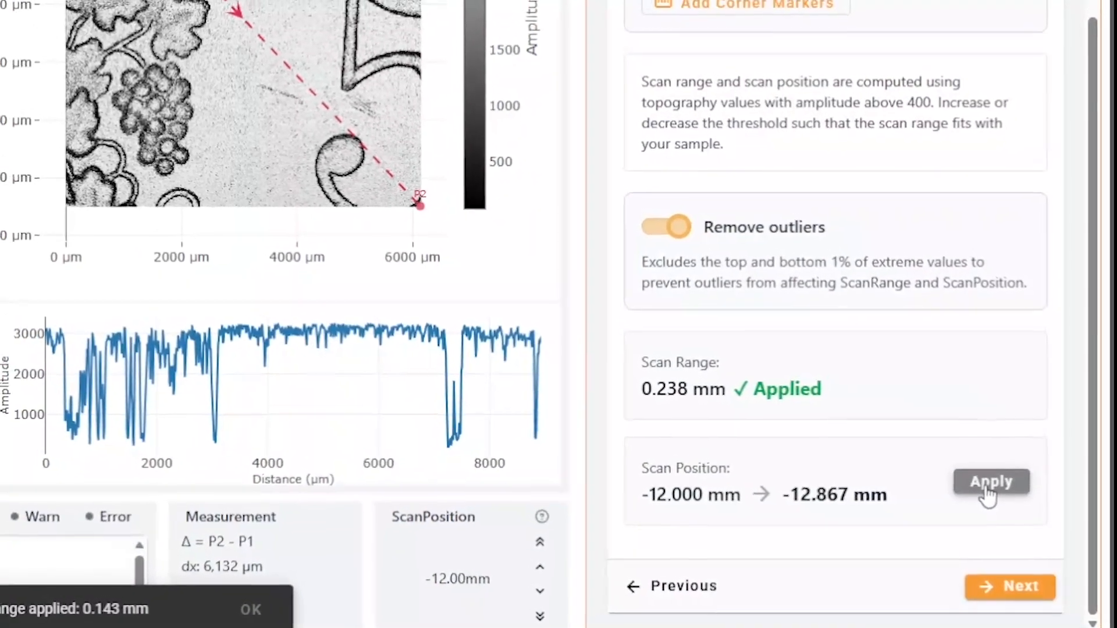
left_click(985, 491)
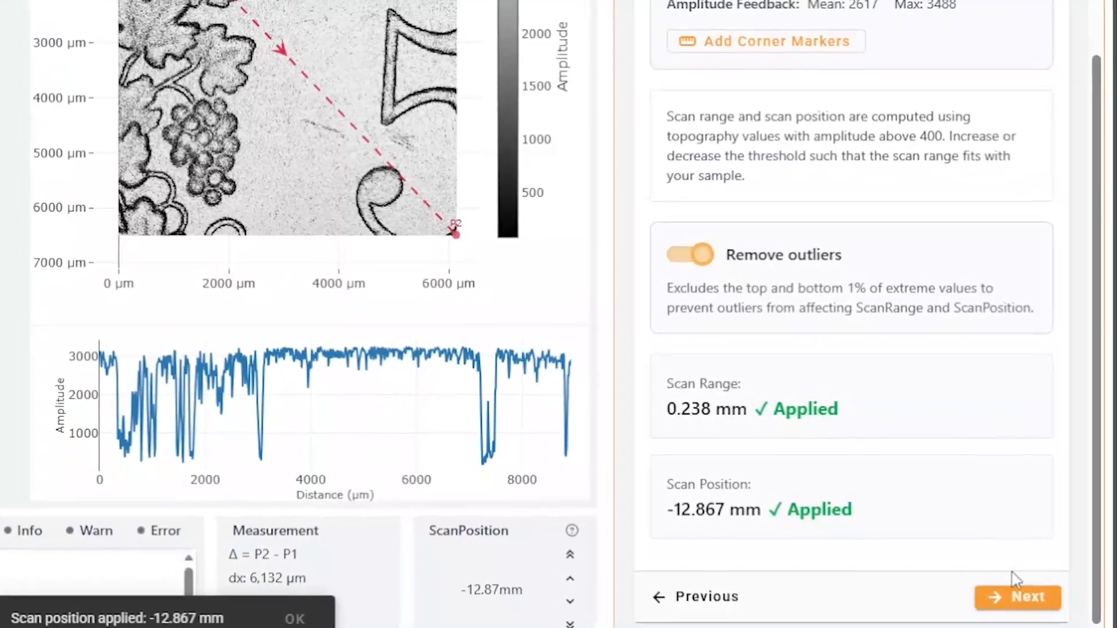
left_click(1017, 599)
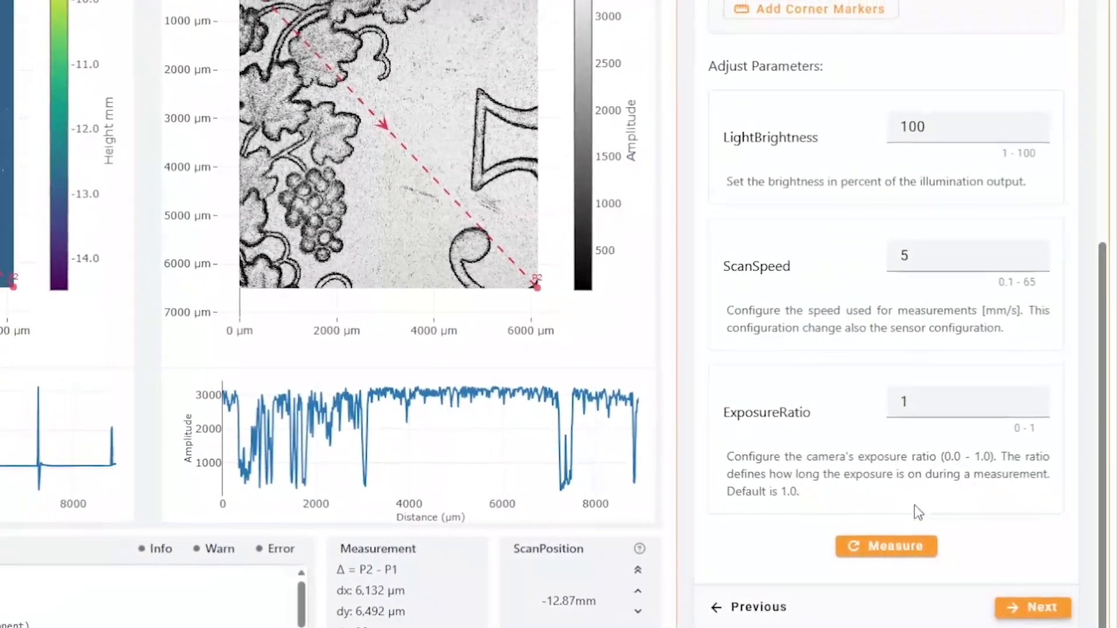
Set the exposure ratio to 0.5 in the manual optimization and run a new measurement
left_click_drag(915, 398, 853, 393)
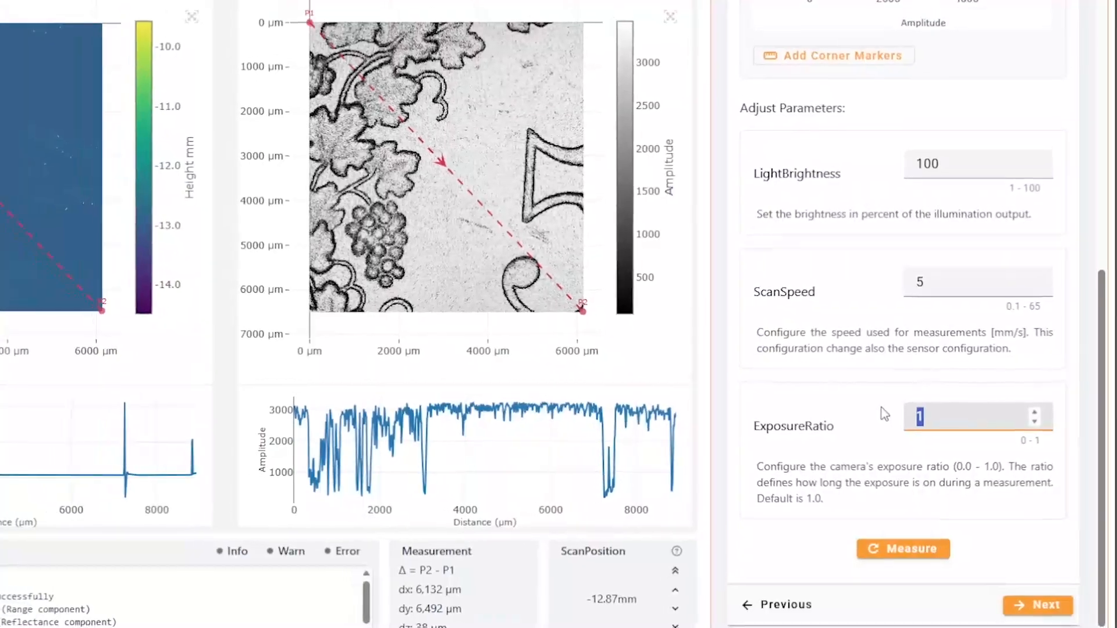
type("0.5")
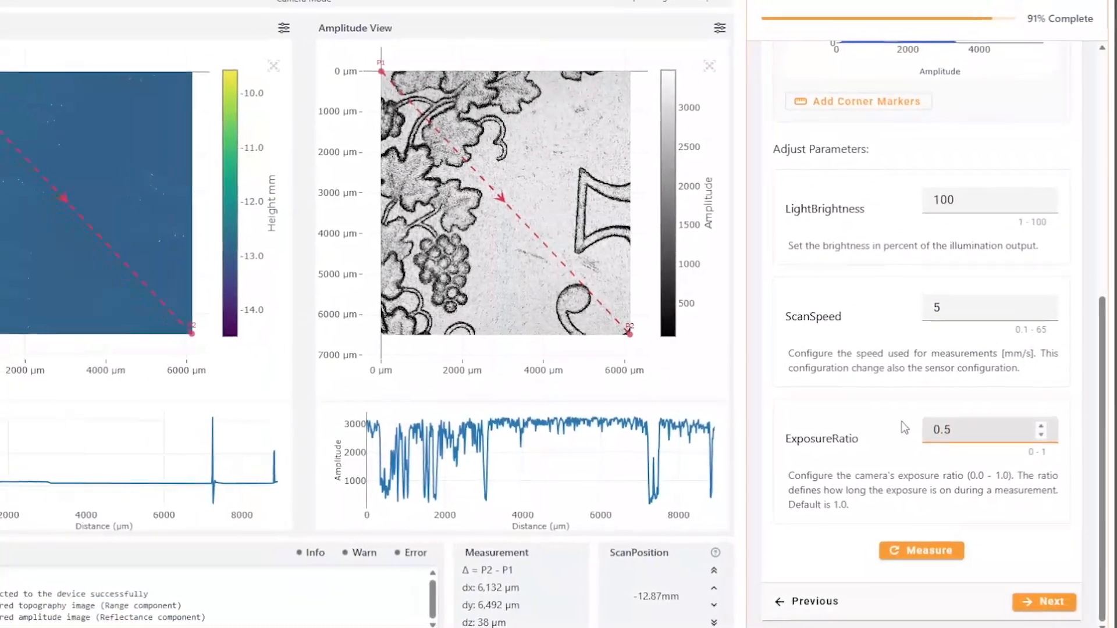
left_click(927, 554)
left_click(945, 552)
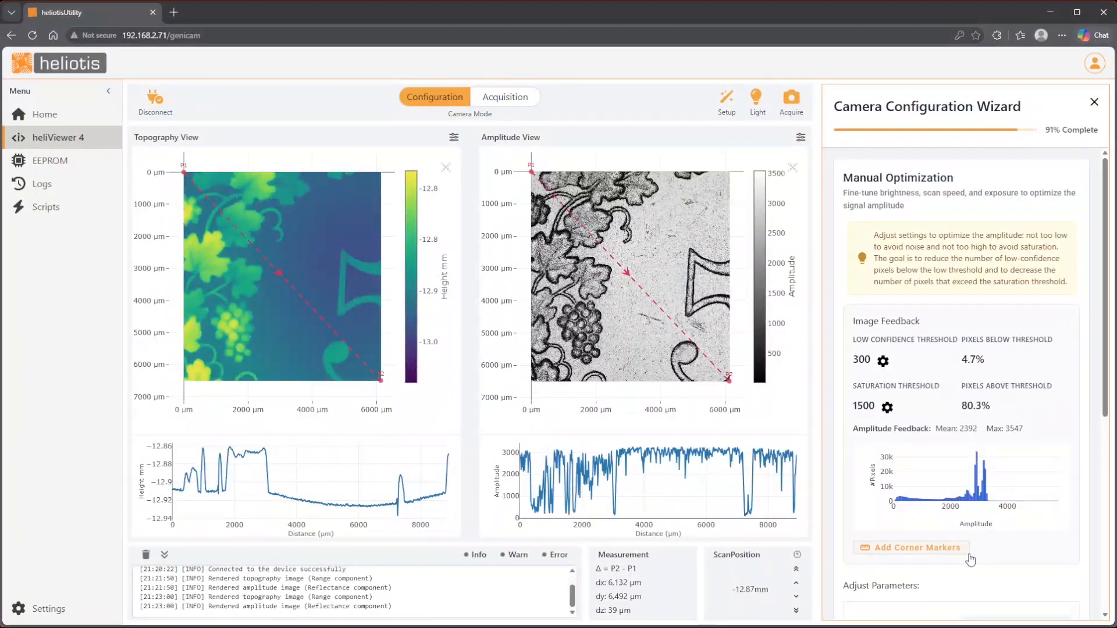
Continue to the configuration summary and close the Camera Configuration Wizard
scroll(970, 560, "down", 8)
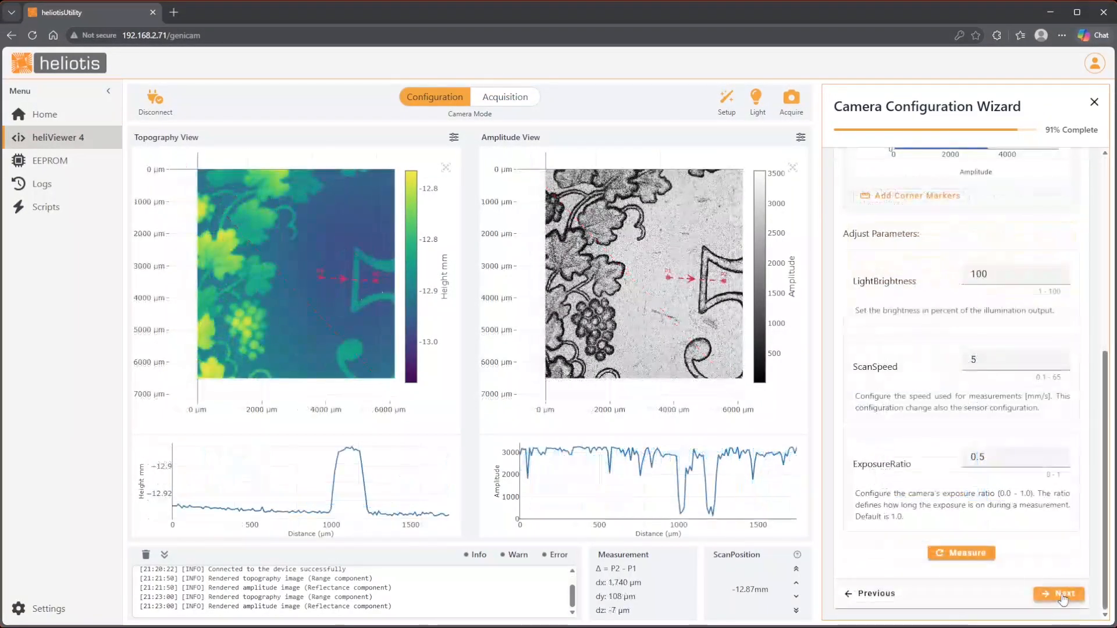
left_click(1062, 591)
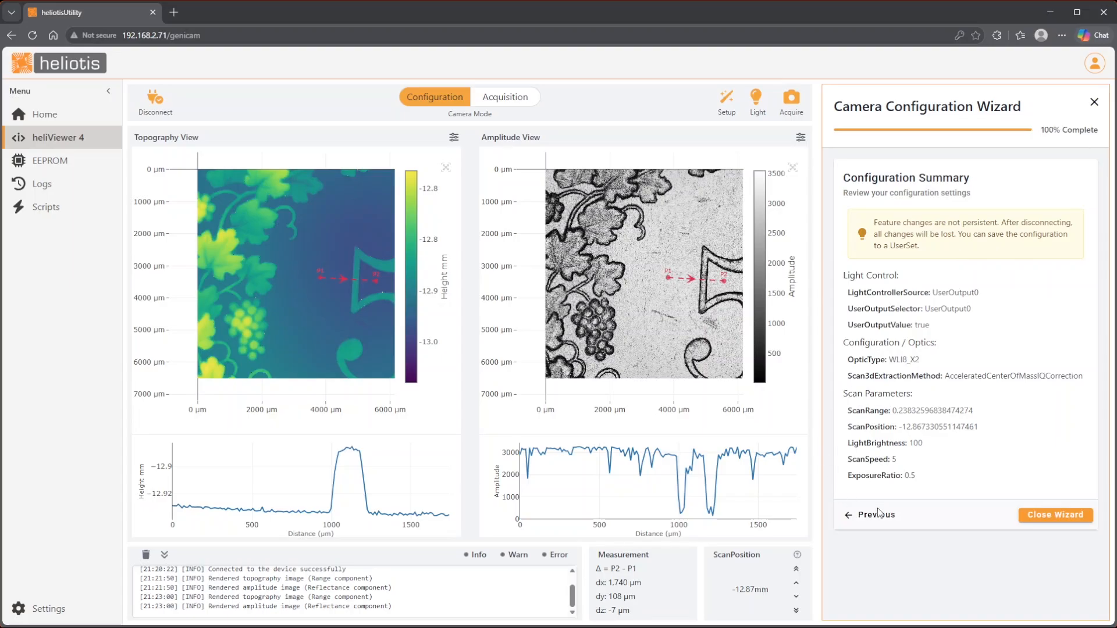
left_click(1073, 521)
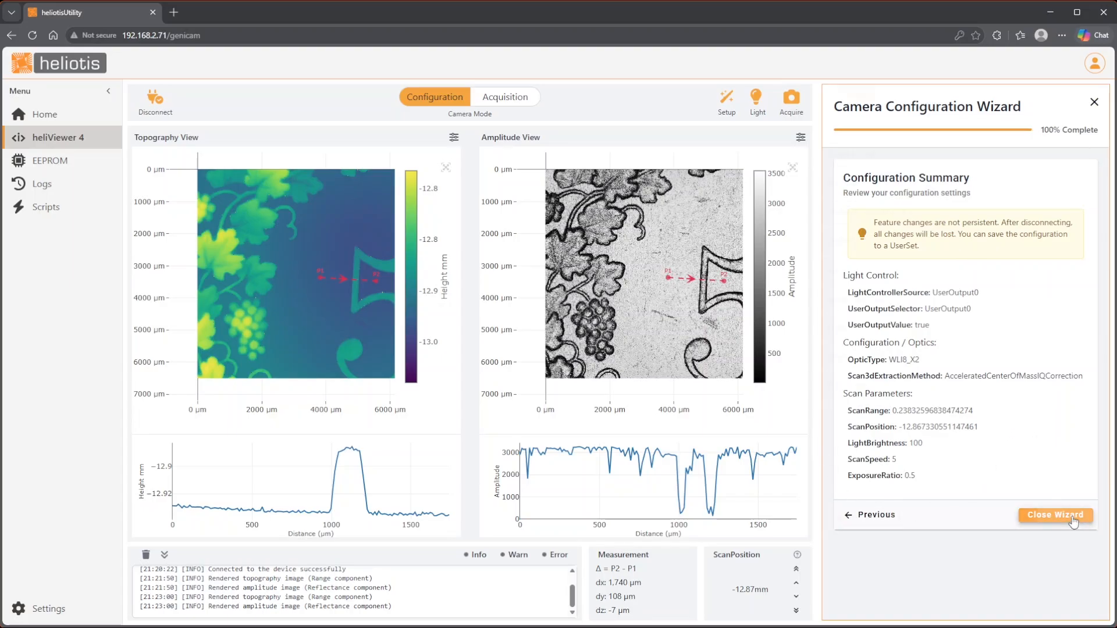
Examine the camera parameters in the AcquisitionControl, LightControl, OpticControl and WLIControl groups
left_click(950, 133)
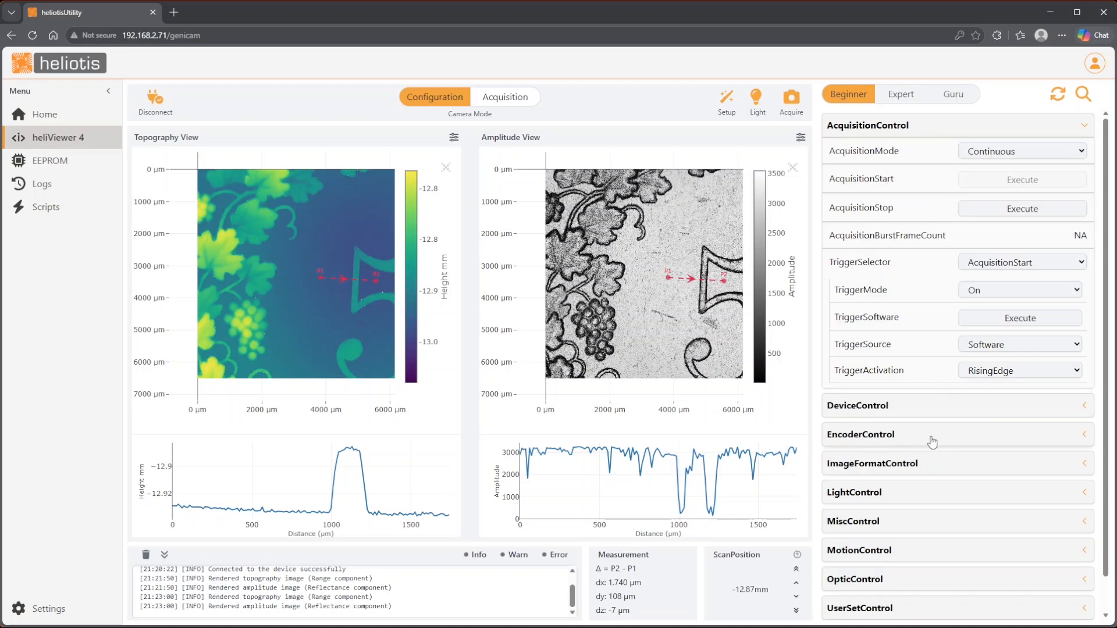
left_click(932, 126)
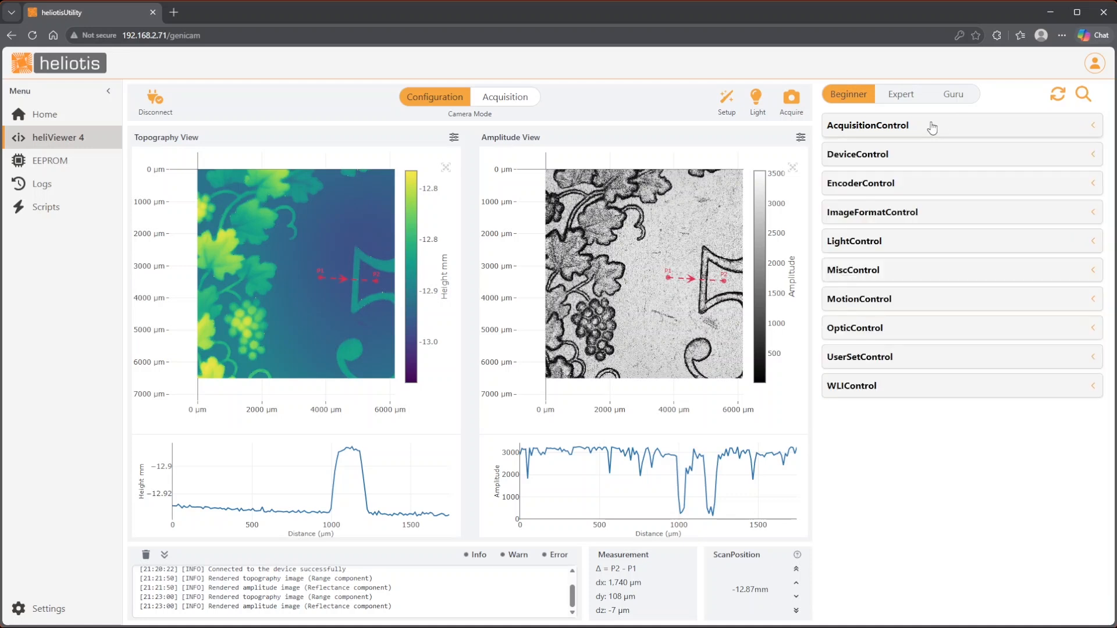
left_click(903, 251)
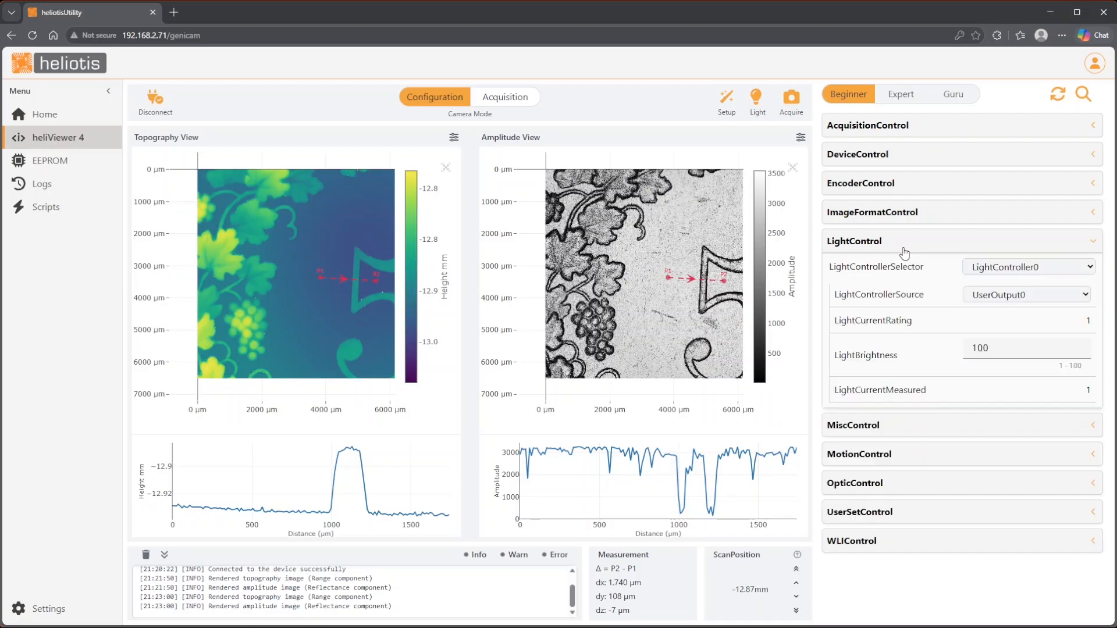
left_click(905, 248)
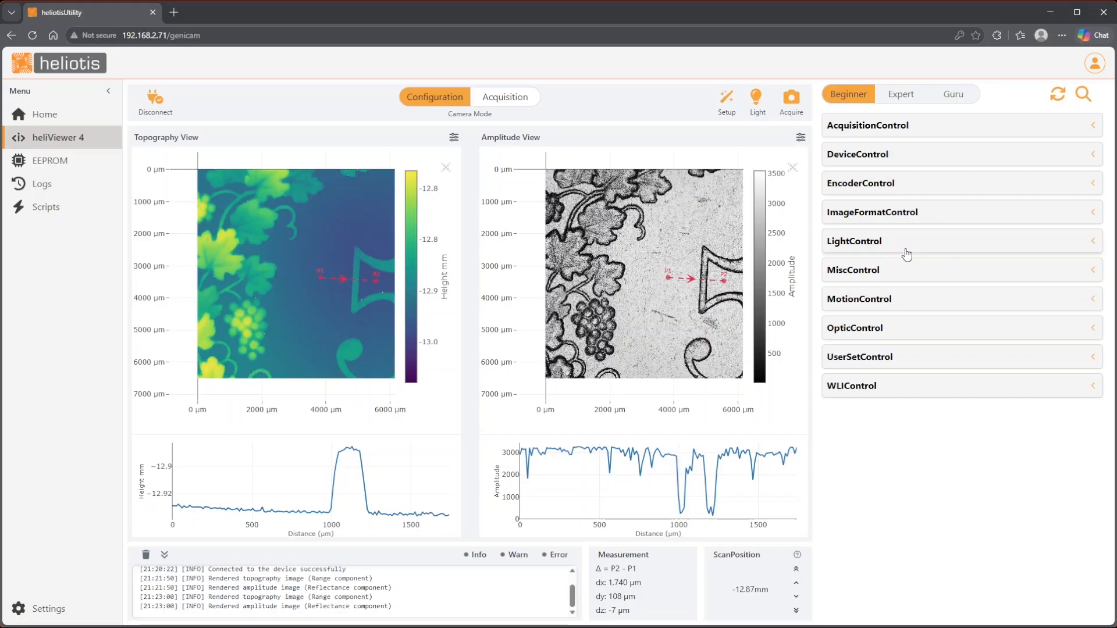
left_click(895, 334)
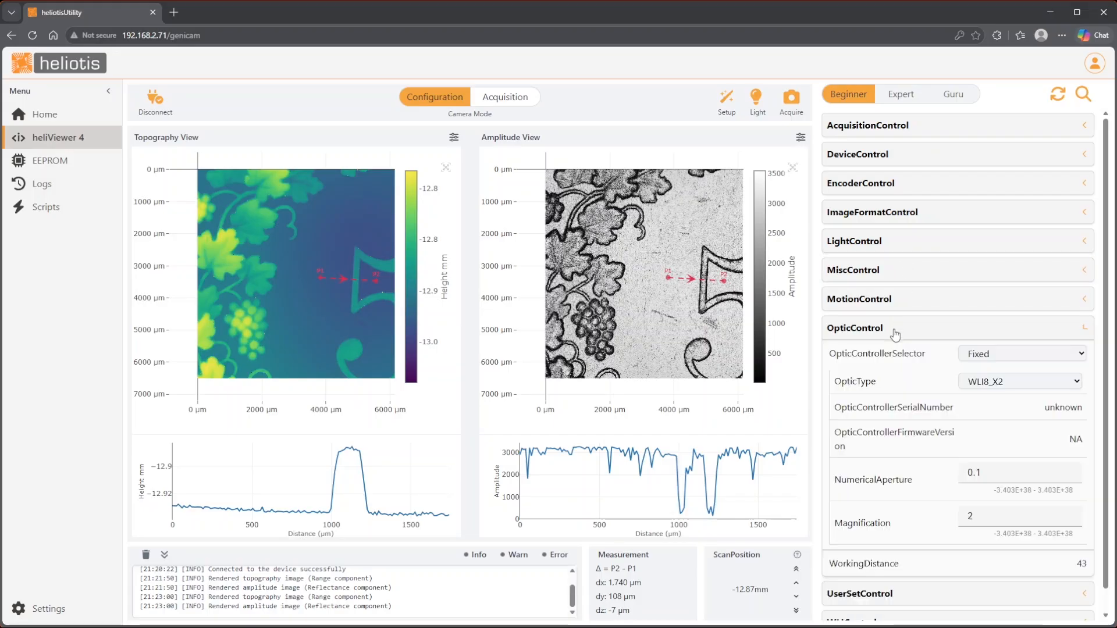
left_click(895, 334)
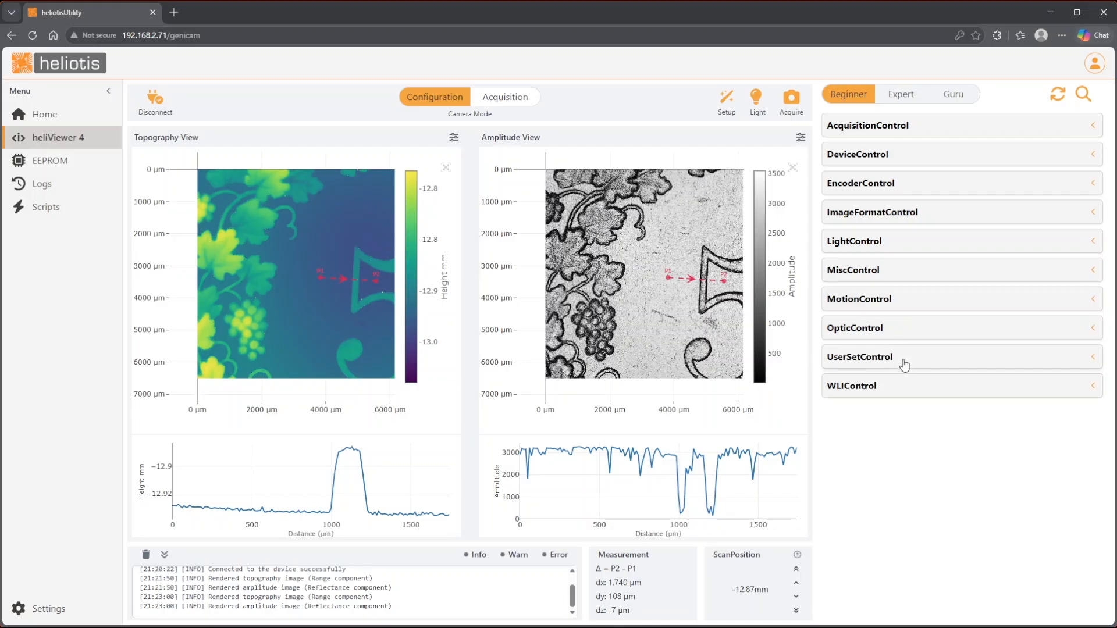
left_click(903, 395)
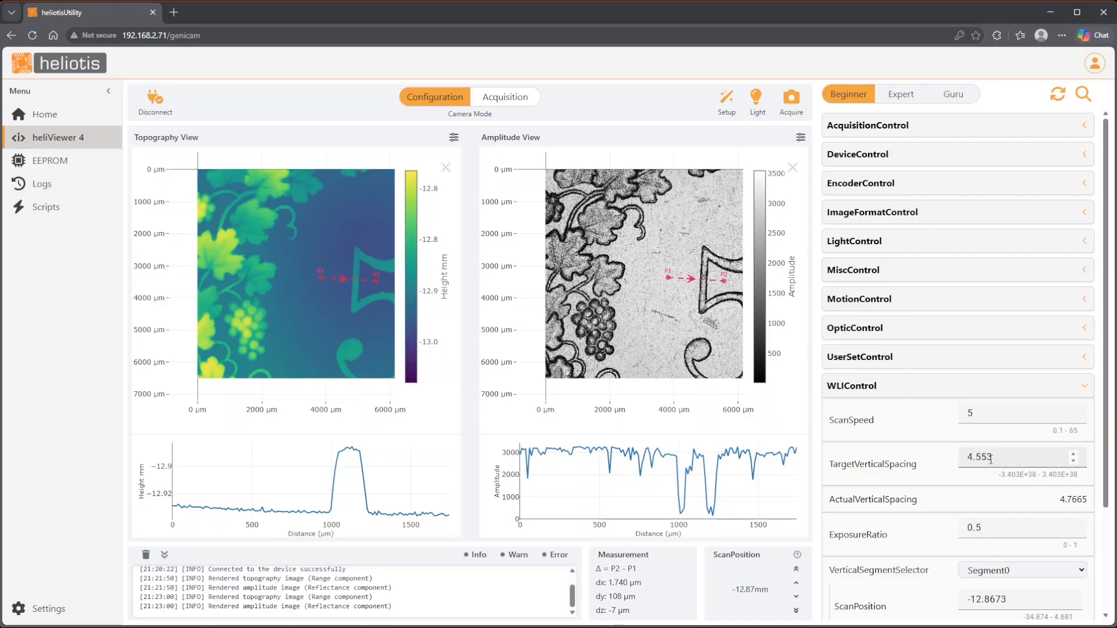
scroll(993, 459, "down", 3)
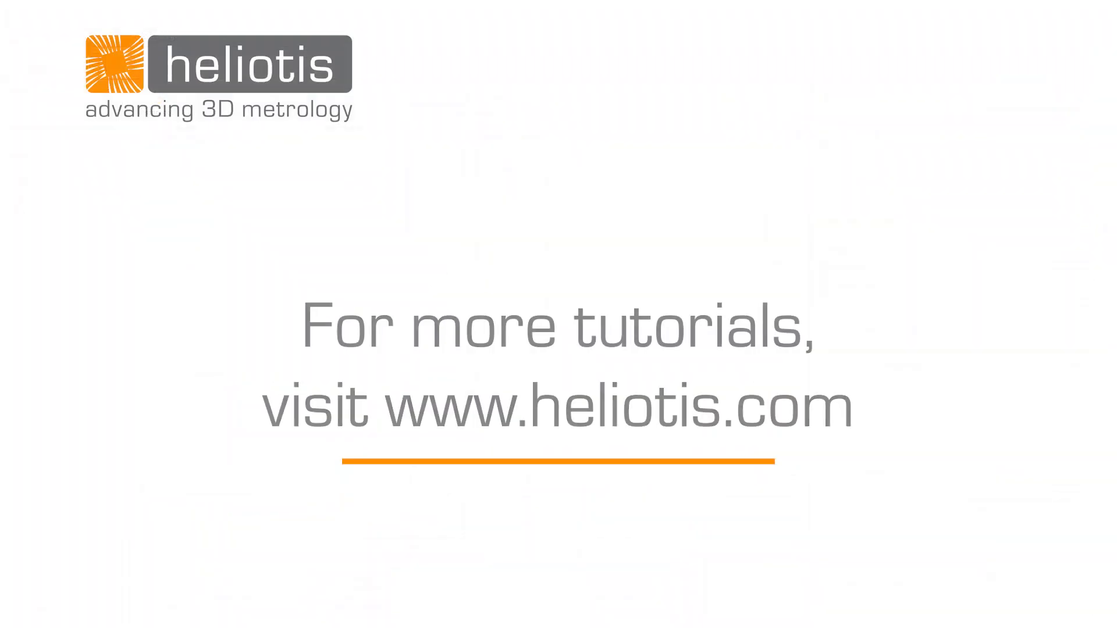